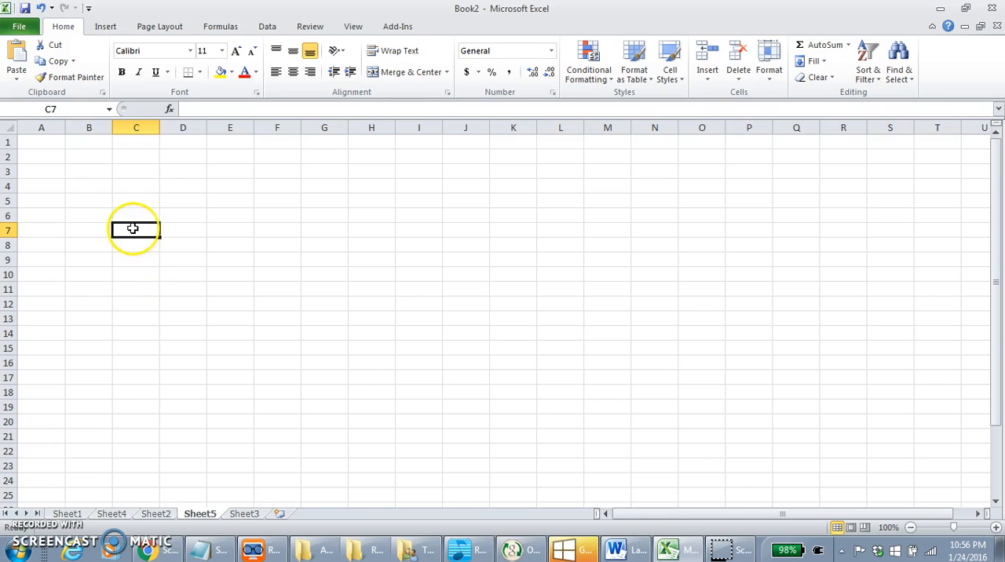
# Step: Select several individual cells across the blank sheet, the whole of column G, and the whole of row 7
pyautogui.click(215, 218)
pyautogui.click(233, 275)
pyautogui.click(225, 322)
pyautogui.click(44, 227)
pyautogui.click(60, 184)
pyautogui.click(393, 244)
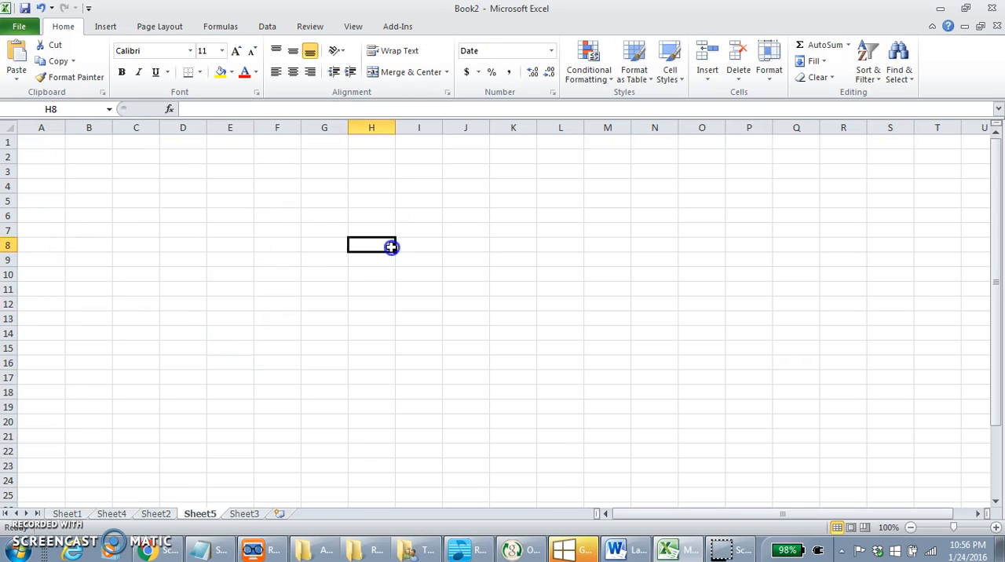
pyautogui.click(329, 127)
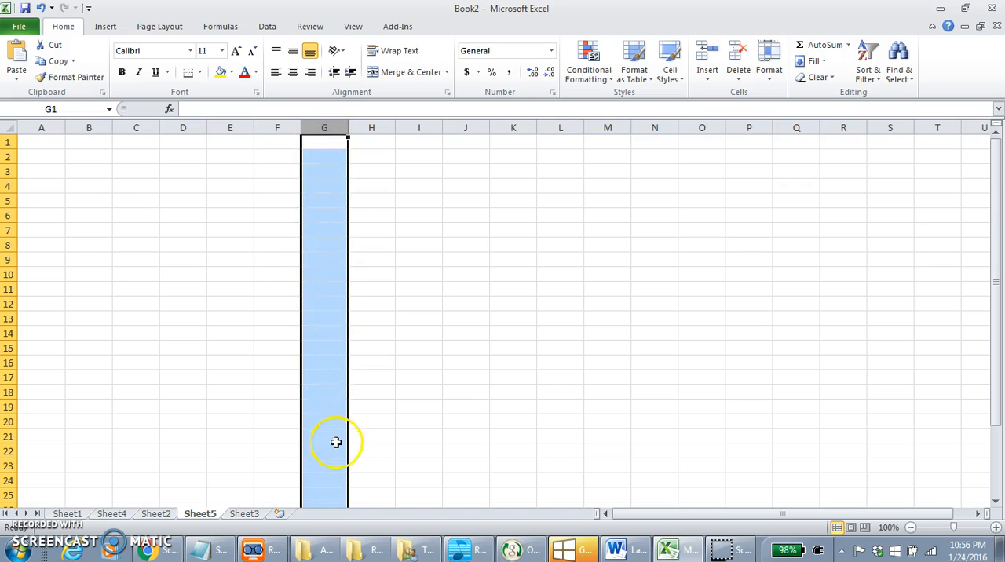
pyautogui.click(8, 230)
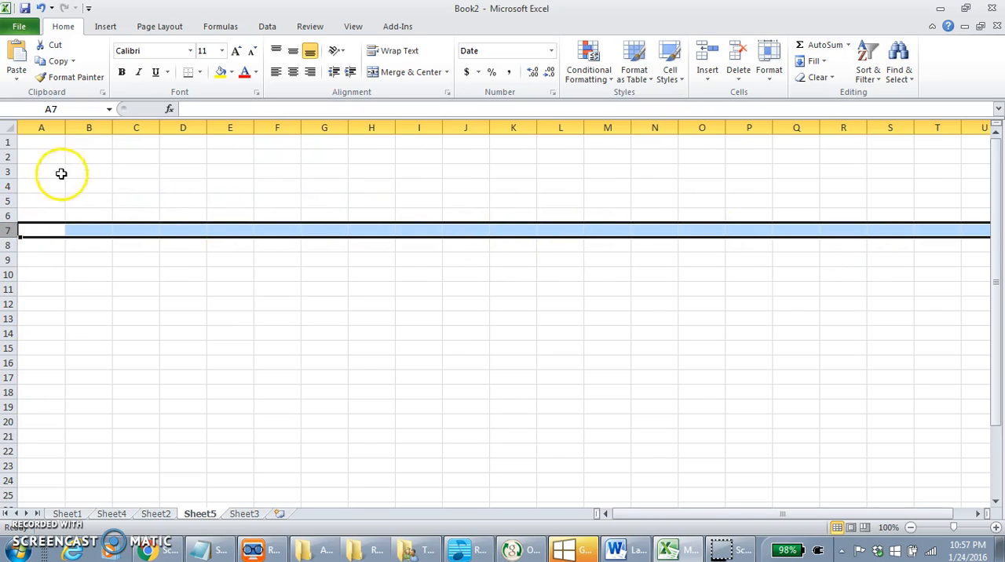
# Step: Jump to cell MN1984 by its cell reference and return to cell A1 the same way
pyautogui.click(65, 105)
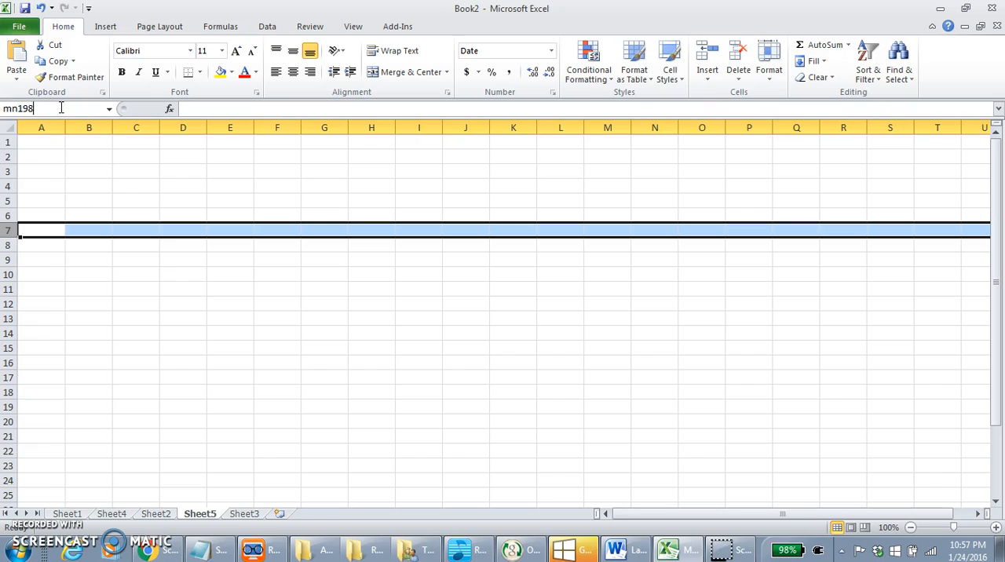
pyautogui.press('Return')
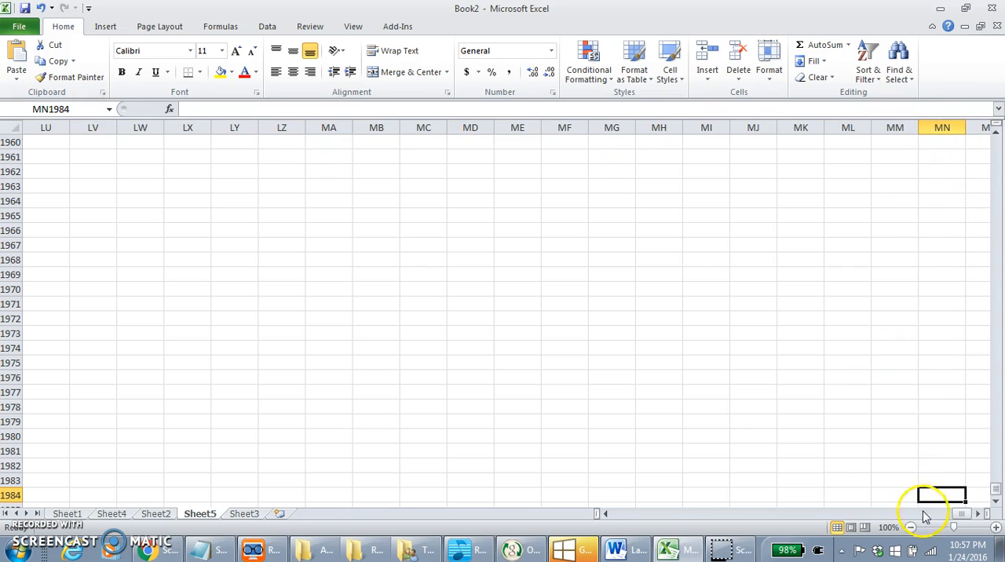
pyautogui.click(69, 109)
pyautogui.write('a1')
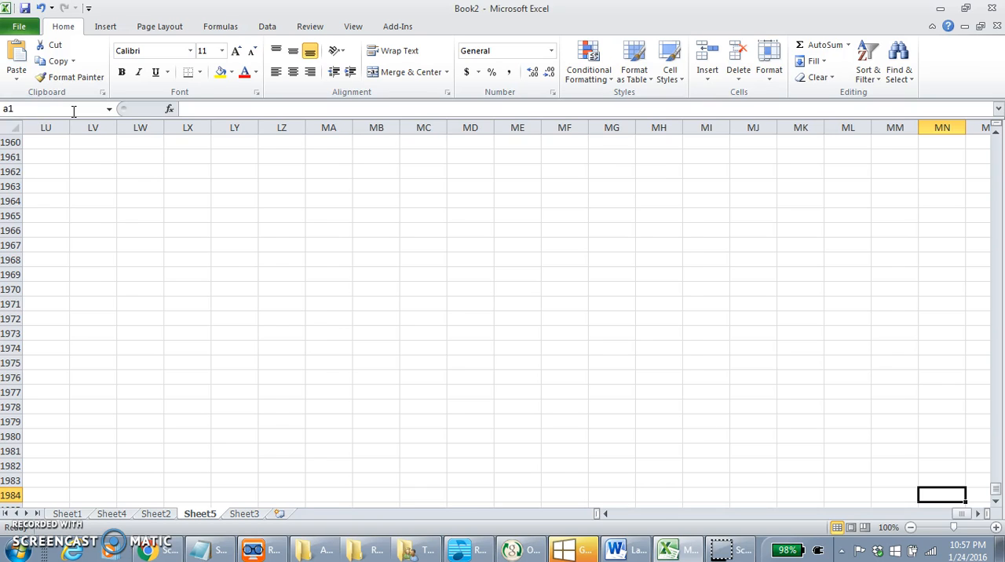
pyautogui.press('Return')
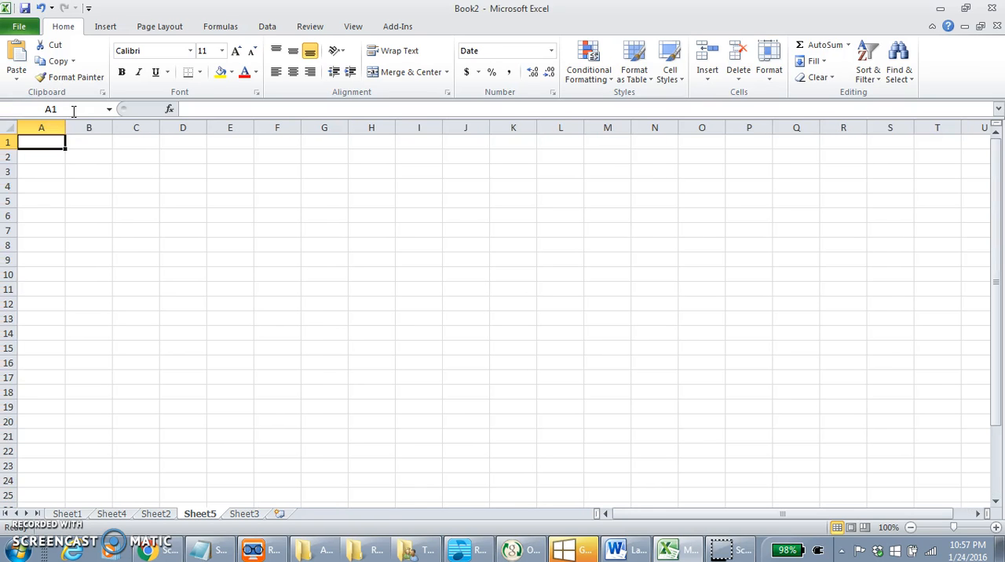
pyautogui.click(103, 231)
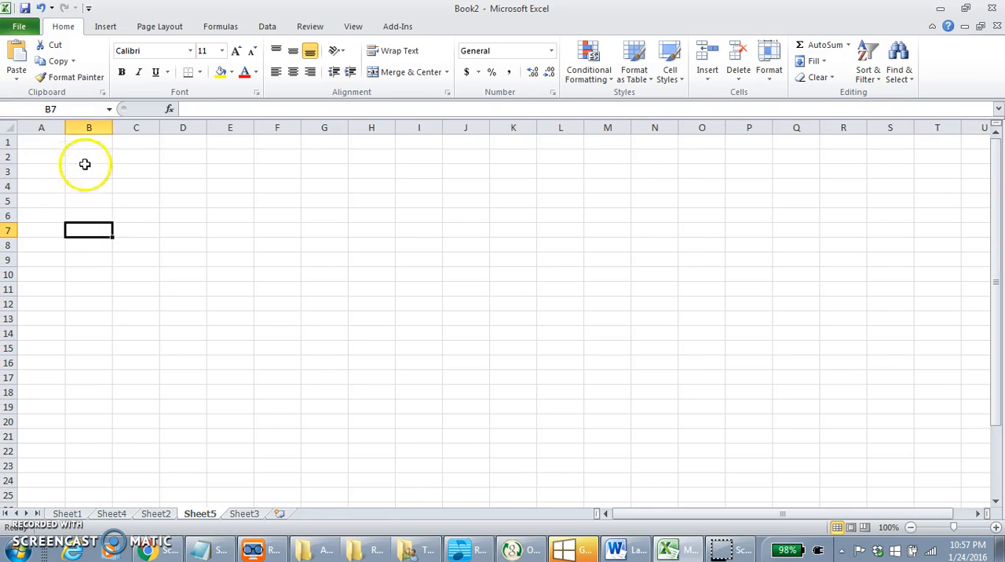
# Step: Enlarge cell F1 by widening column F and heightening row 1, and give it a Thick Box Border
pyautogui.moveTo(302, 129); pyautogui.dragTo(514, 134)
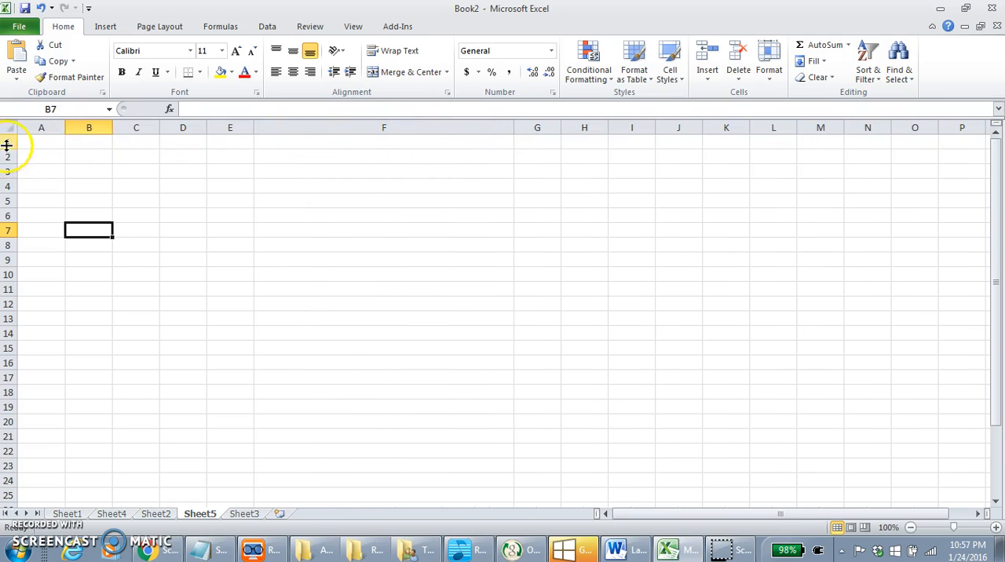
pyautogui.moveTo(8, 147); pyautogui.dragTo(11, 279)
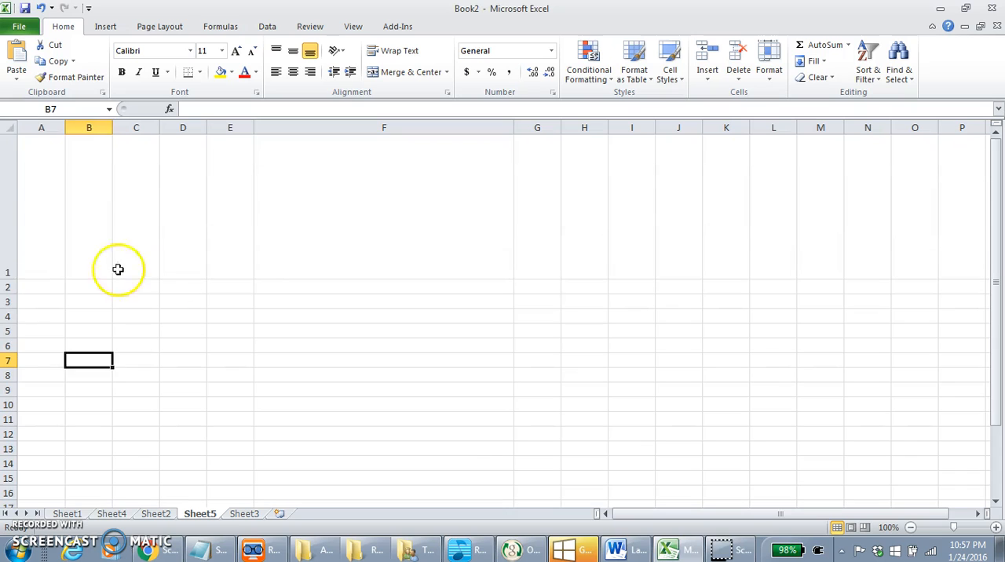
pyautogui.click(414, 216)
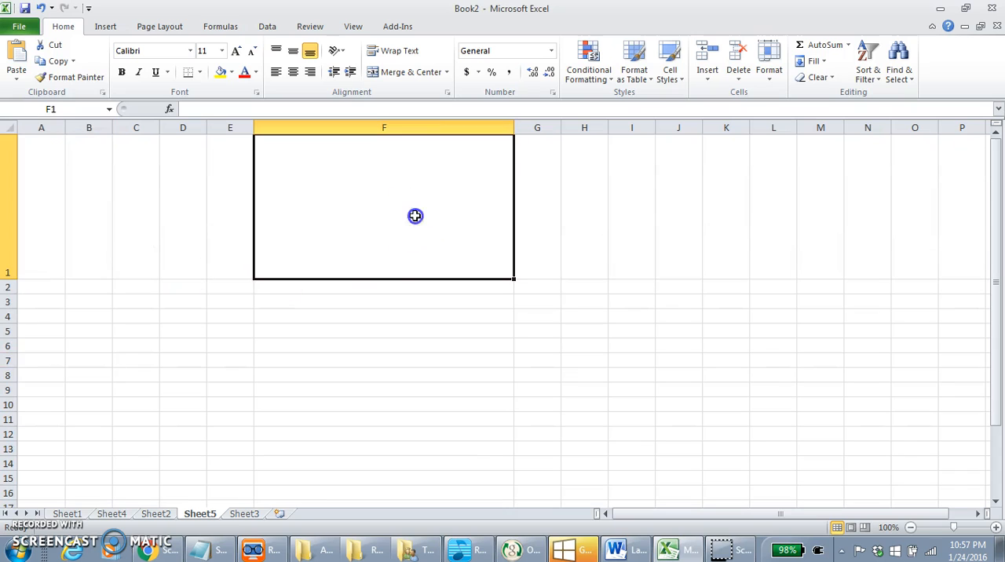
pyautogui.click(201, 72)
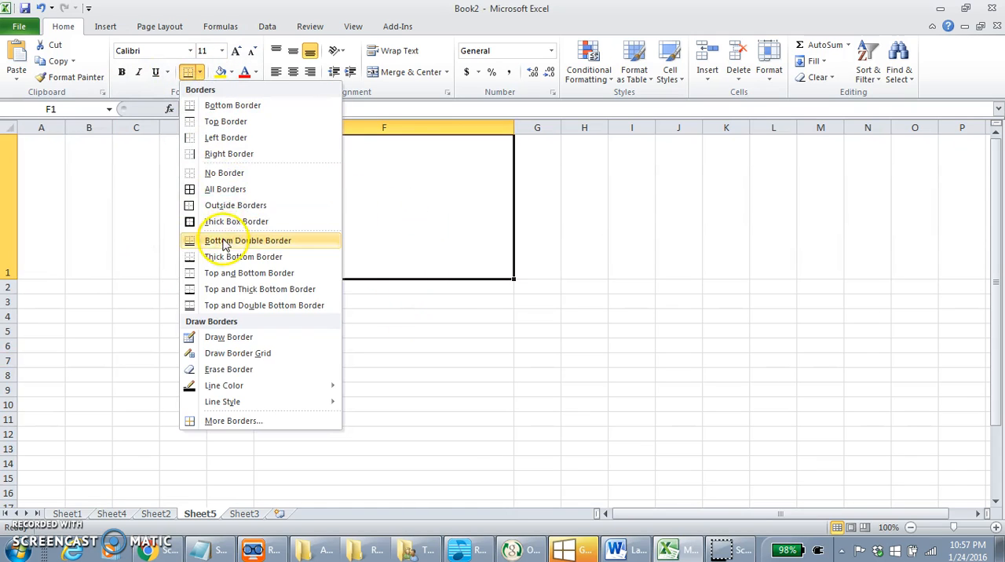
pyautogui.click(224, 223)
pyautogui.click(479, 388)
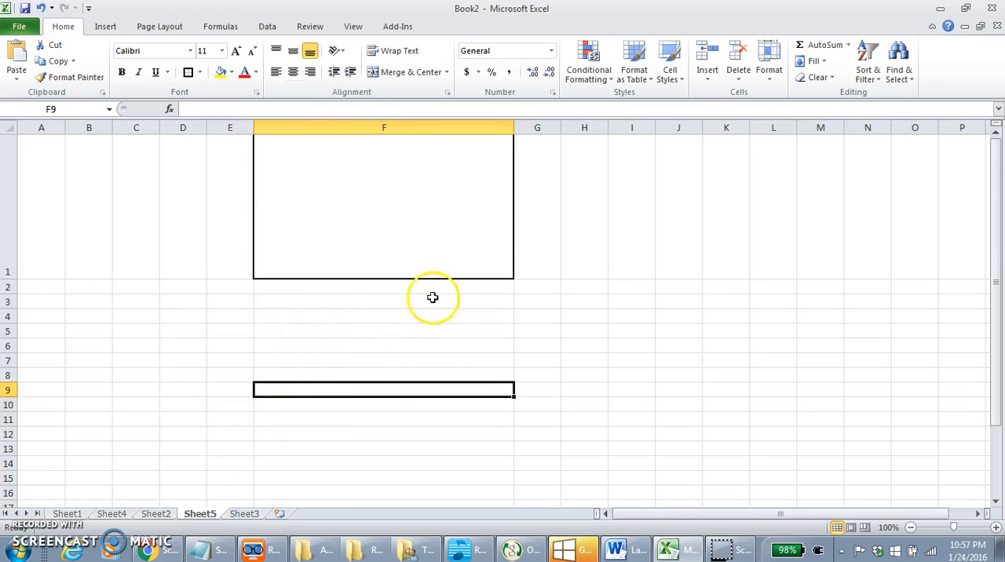
# Step: Enter the text "This is a CELL" in cell F1
pyautogui.click(366, 186)
pyautogui.doubleClick(365, 186)
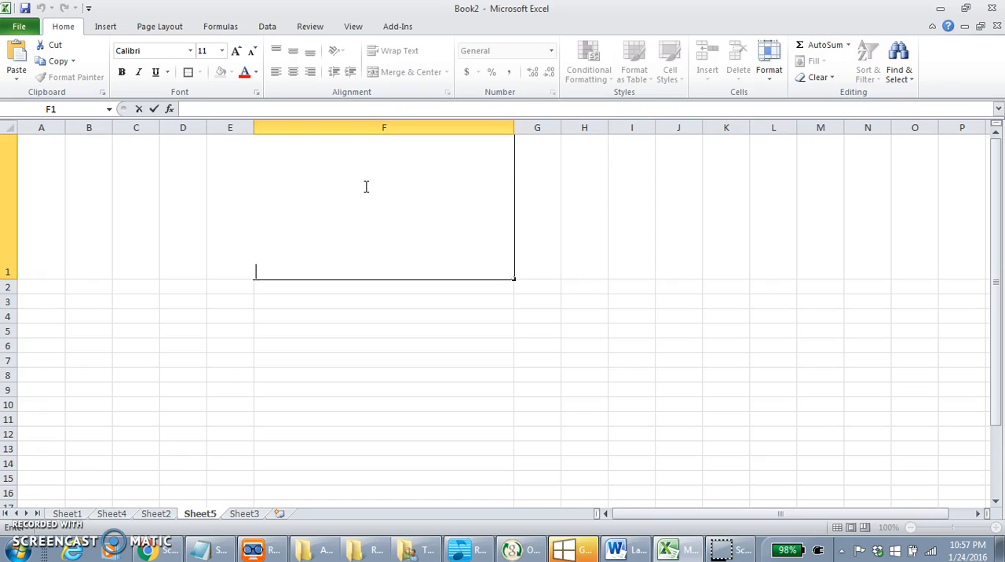
pyautogui.write('This is a Ce')
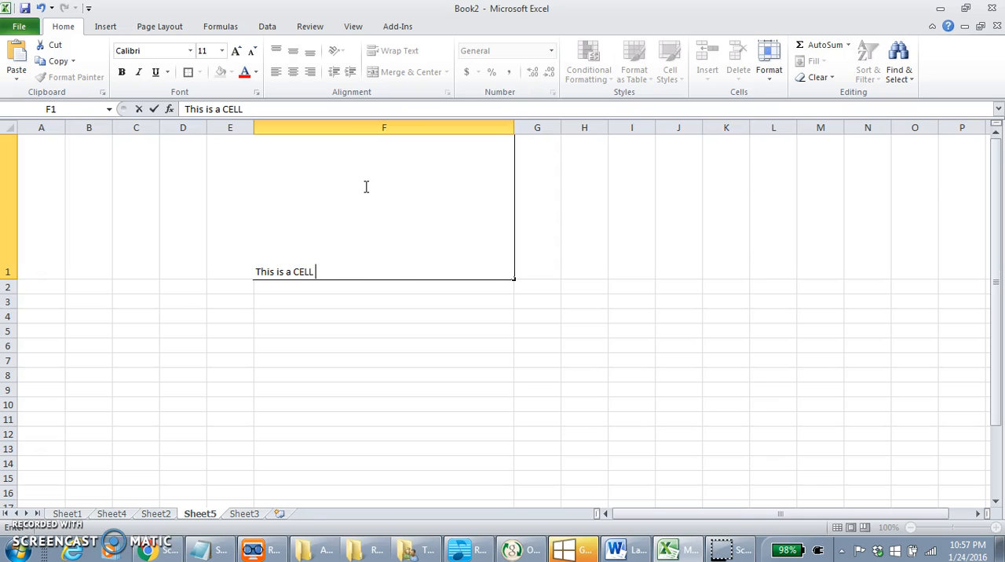
pyautogui.click(395, 386)
# Step: Enlarge the text in cell F1 to size 28 and centre it horizontally and vertically
pyautogui.click(319, 213)
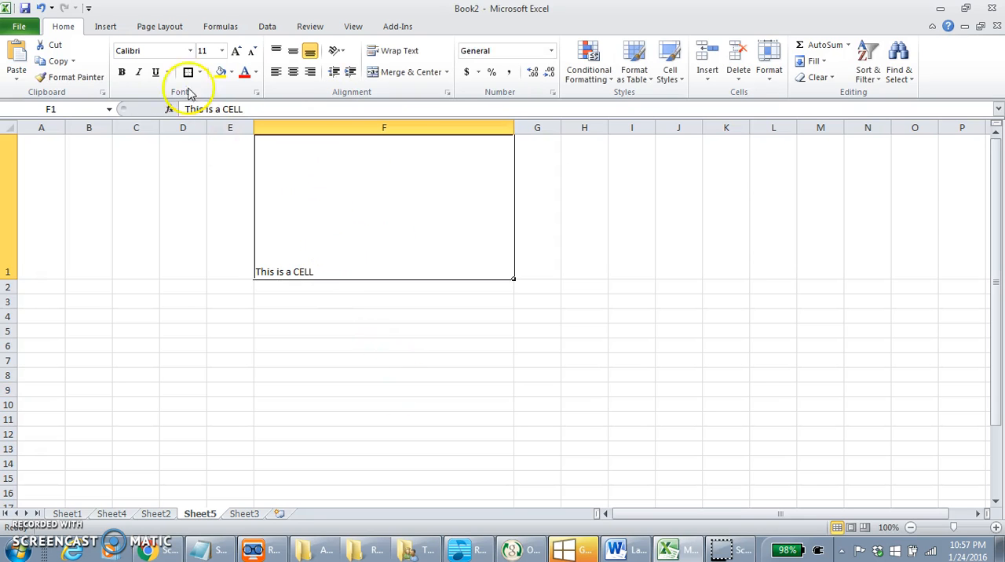
pyautogui.click(235, 52)
pyautogui.click(234, 51)
pyautogui.click(235, 51)
pyautogui.click(235, 51)
pyautogui.click(234, 52)
pyautogui.click(292, 72)
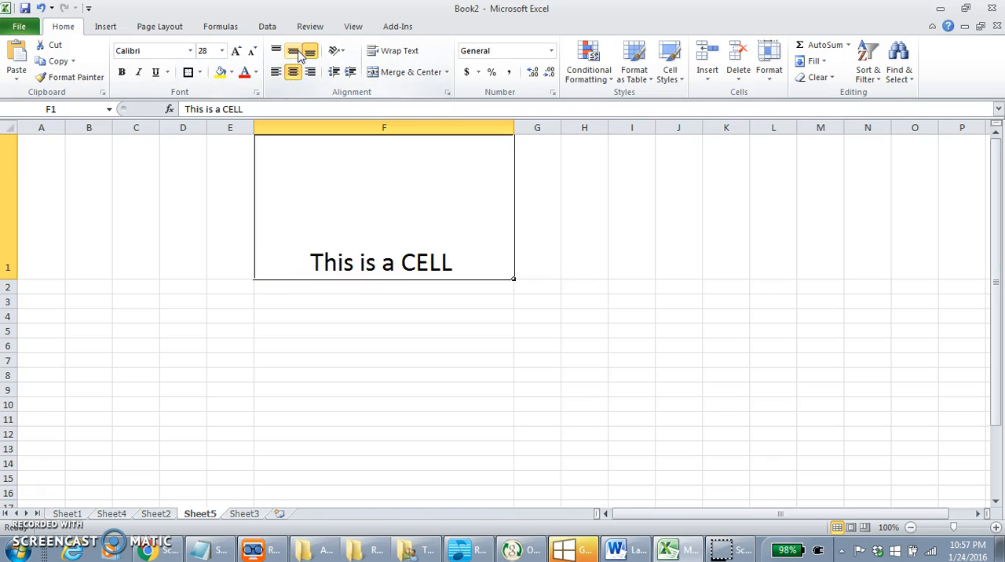
pyautogui.click(293, 51)
pyautogui.click(407, 331)
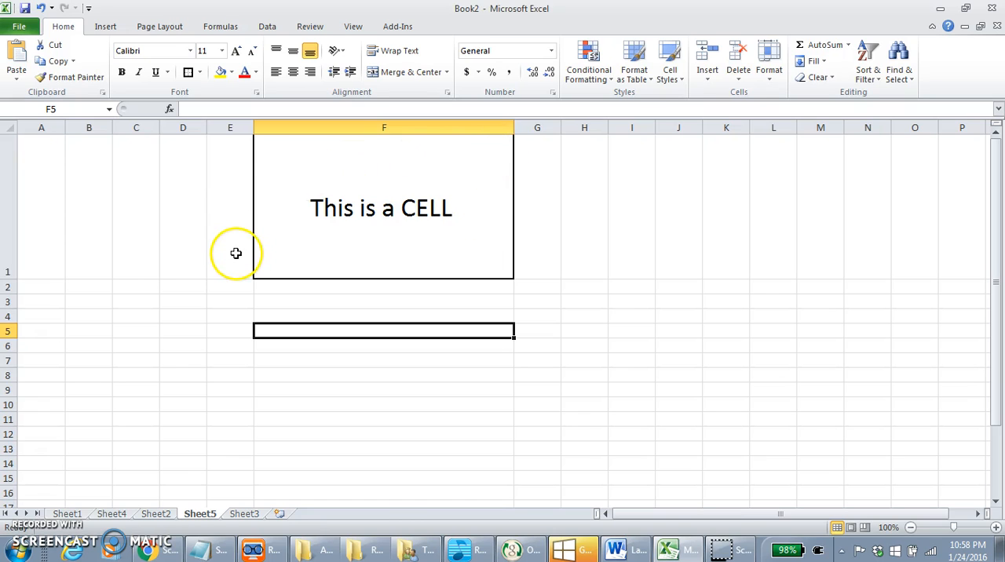
pyautogui.moveTo(52, 119); pyautogui.dragTo(983, 124)
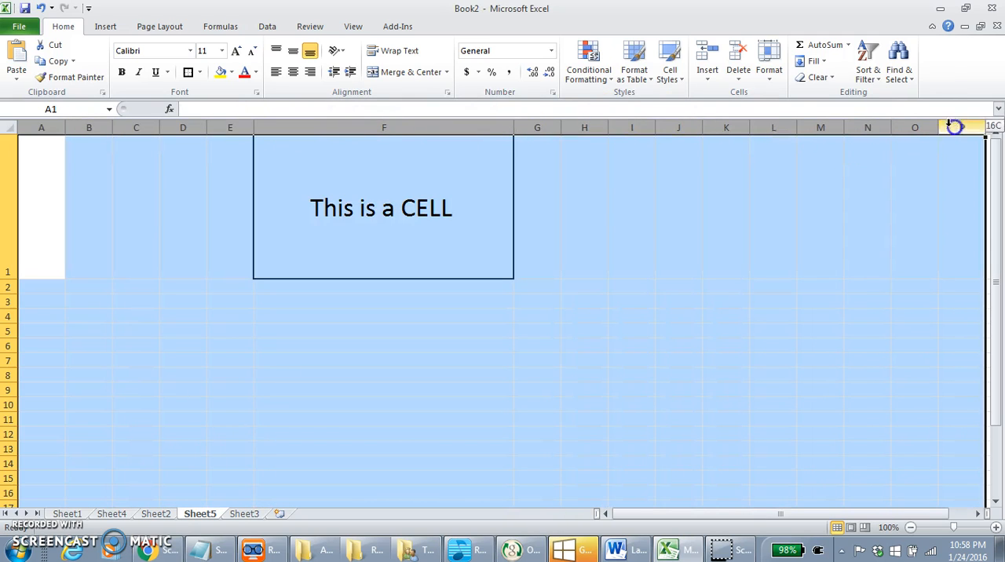
pyautogui.rightClick(548, 132)
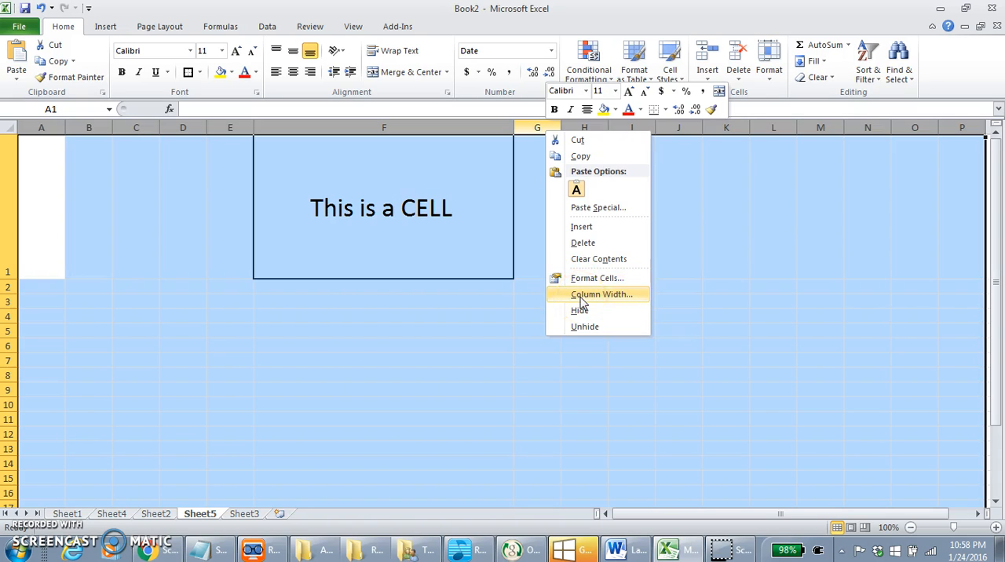
pyautogui.click(108, 238)
pyautogui.click(108, 238)
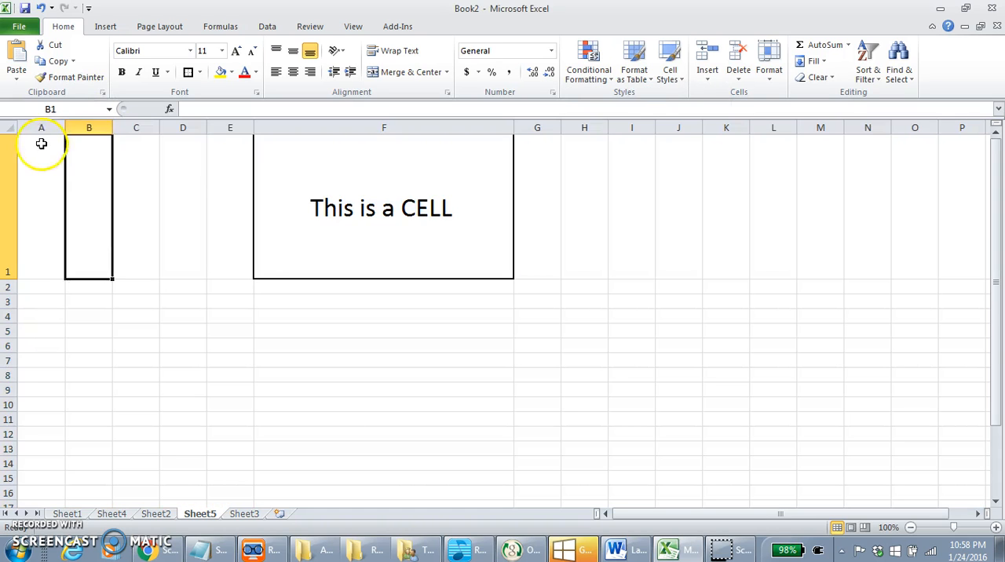
# Step: Apply one uniform column width to columns A through H
pyautogui.moveTo(40, 127); pyautogui.dragTo(578, 132)
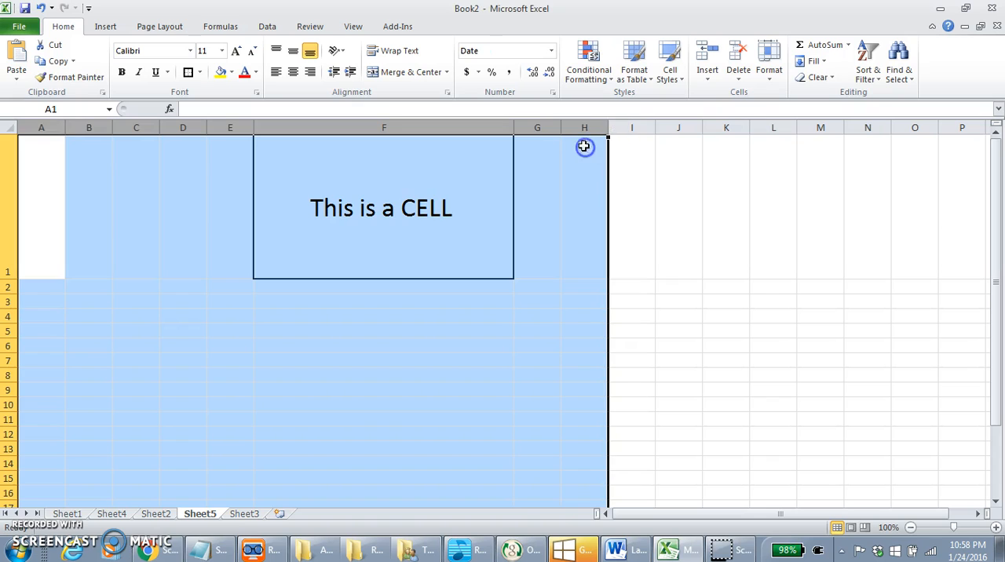
pyautogui.rightClick(571, 128)
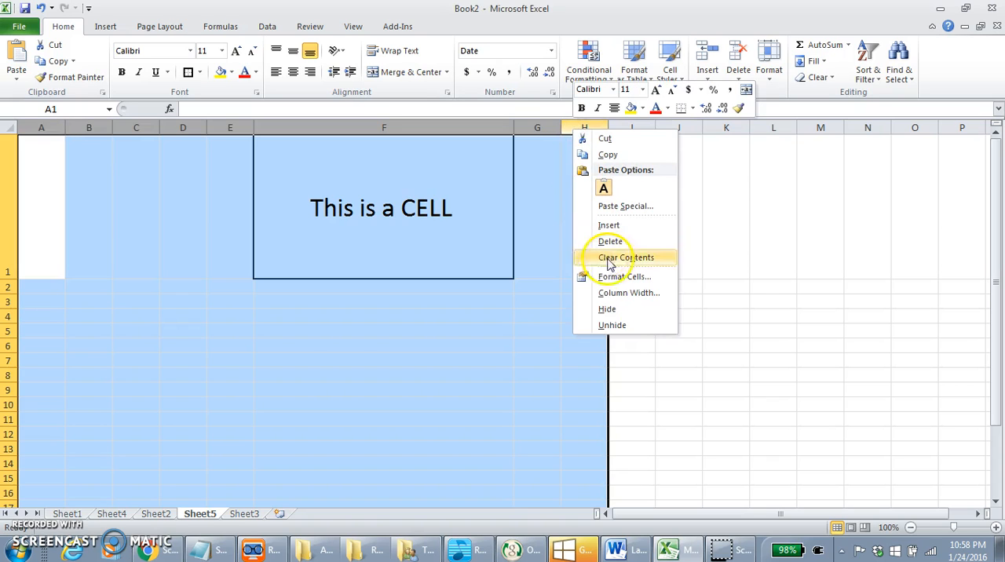
pyautogui.click(618, 295)
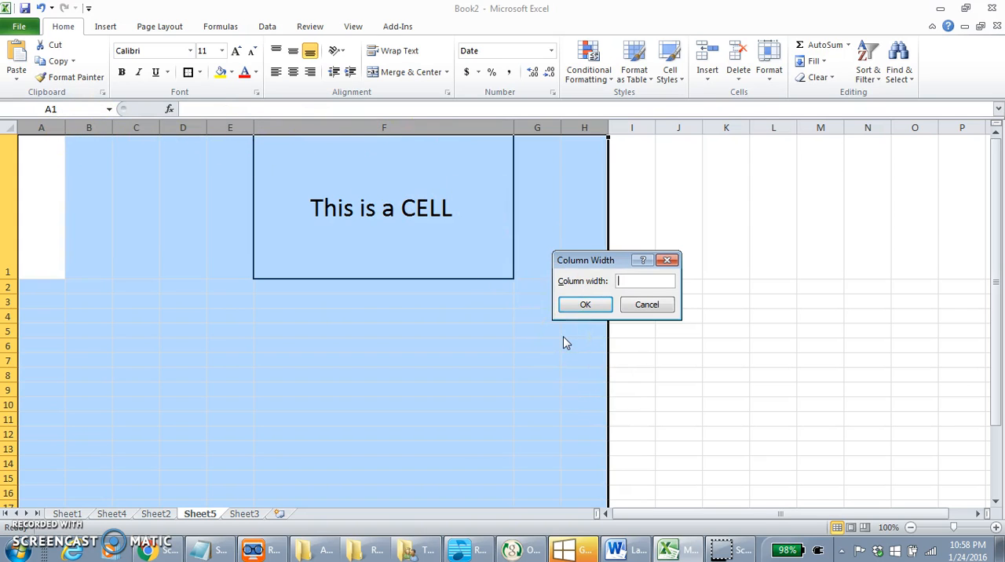
pyautogui.write('12')
pyautogui.press('Return')
pyautogui.click(564, 336)
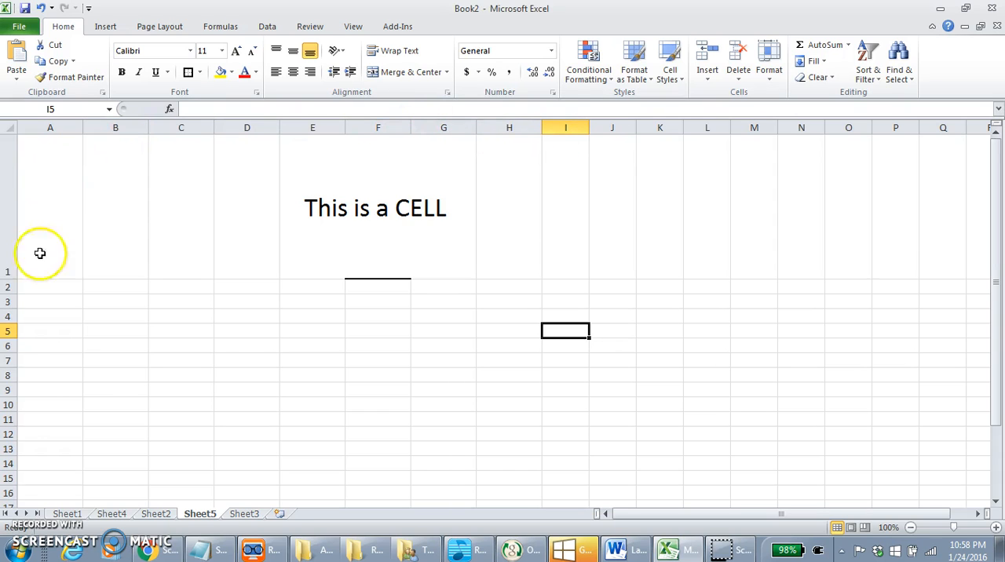
# Step: Set the height of rows 9 through 15 to 36
pyautogui.click(10, 477)
pyautogui.moveTo(9, 476); pyautogui.dragTo(6, 388)
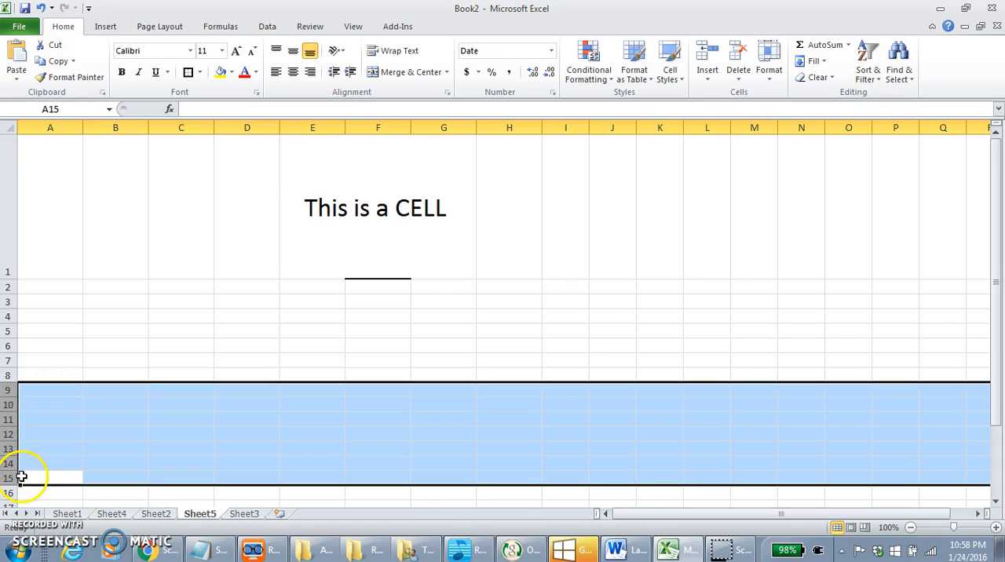
pyautogui.rightClick(8, 427)
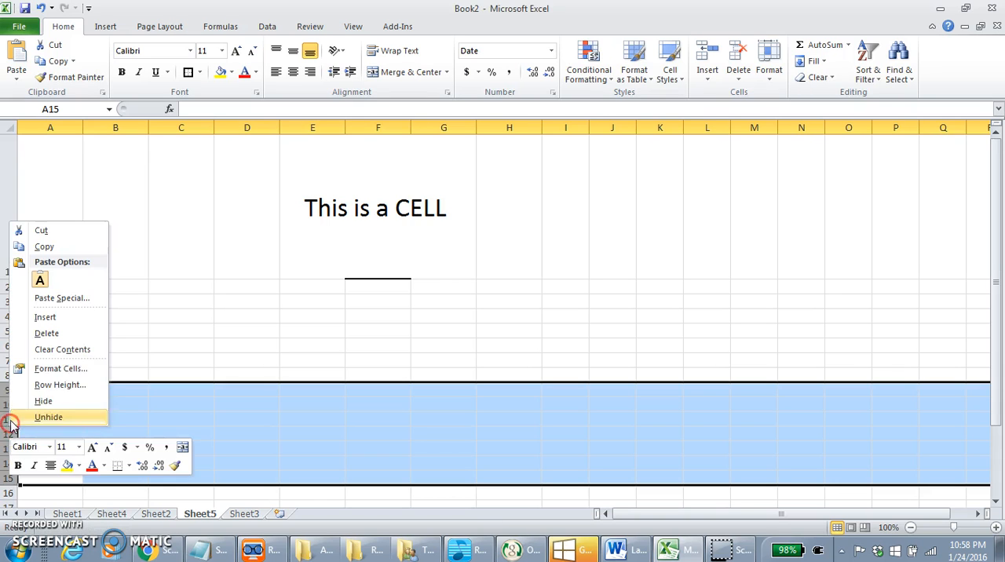
pyautogui.click(73, 386)
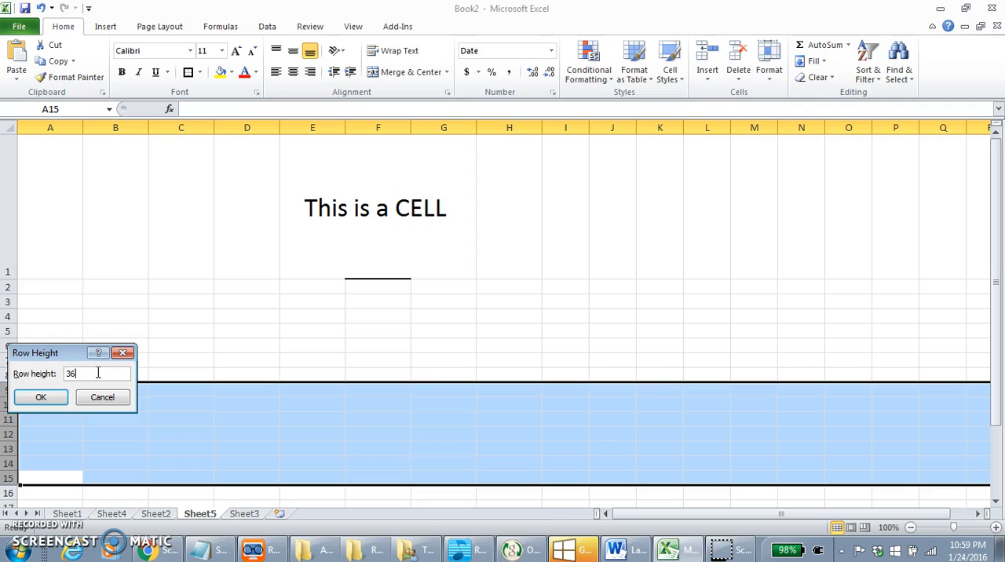
pyautogui.press('Return')
pyautogui.click(130, 395)
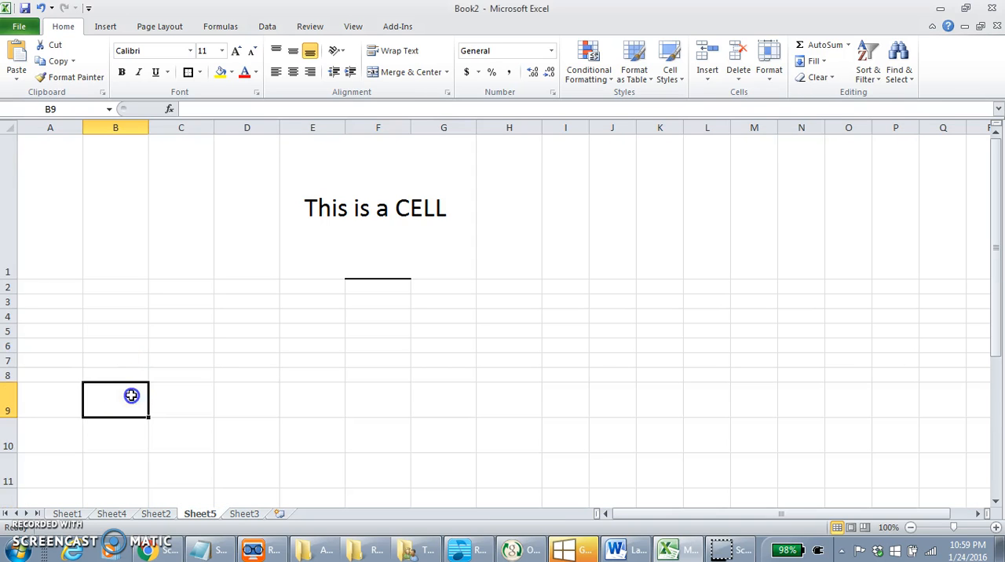
pyautogui.scroll(-2, 131, 395)
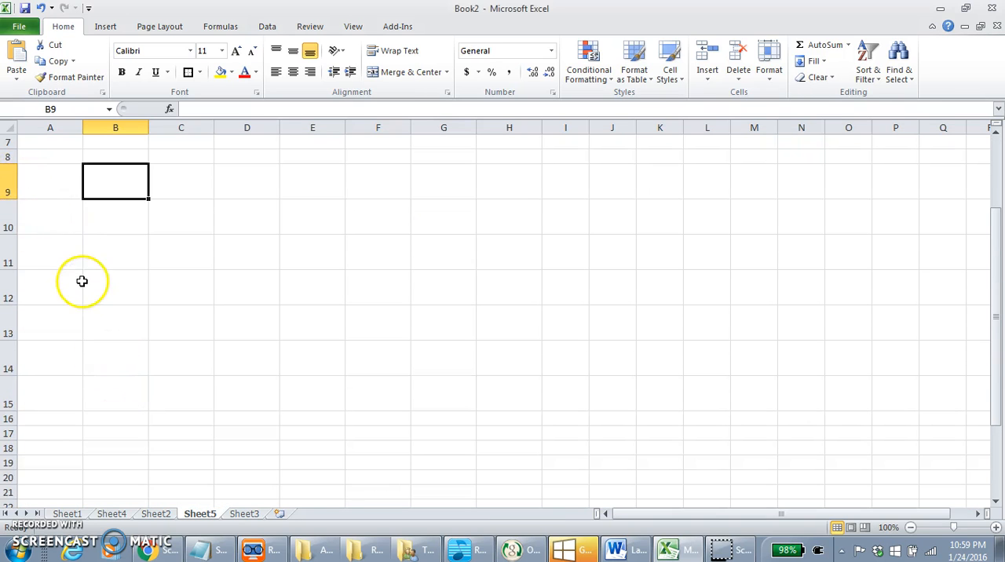
pyautogui.scroll(1, 29, 240)
pyautogui.click(53, 228)
pyautogui.click(55, 203)
pyautogui.click(50, 220)
pyautogui.click(60, 201)
pyautogui.scroll(1, 259, 299)
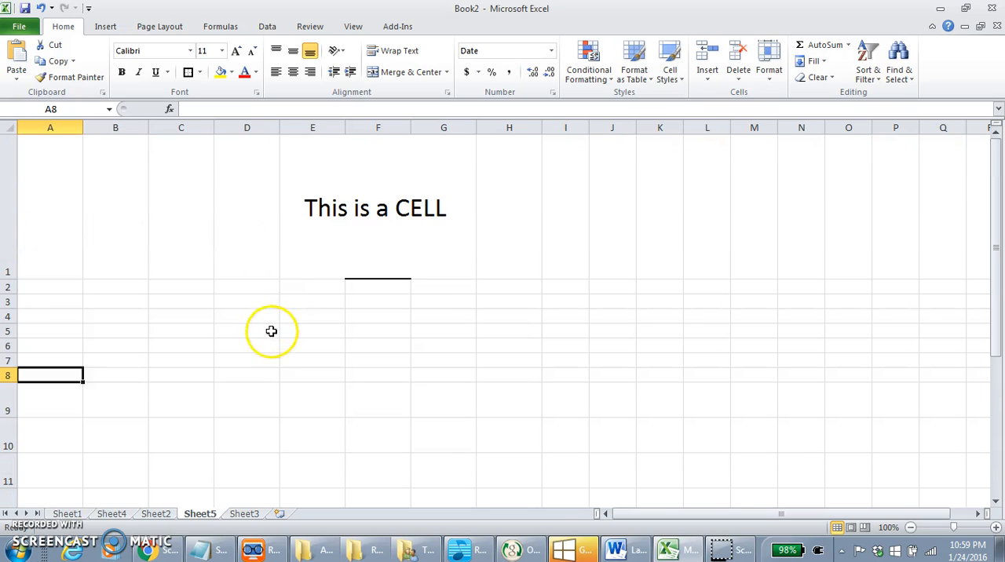
# Step: Undo the row, column, text and border edits on Sheet5 repeatedly until the sheet is blank with its original cell sizes
pyautogui.click(41, 10)
pyautogui.click(41, 10)
pyautogui.click(40, 9)
pyautogui.click(40, 9)
pyautogui.click(41, 10)
pyautogui.click(41, 10)
pyautogui.click(41, 9)
pyautogui.click(41, 9)
pyautogui.click(40, 9)
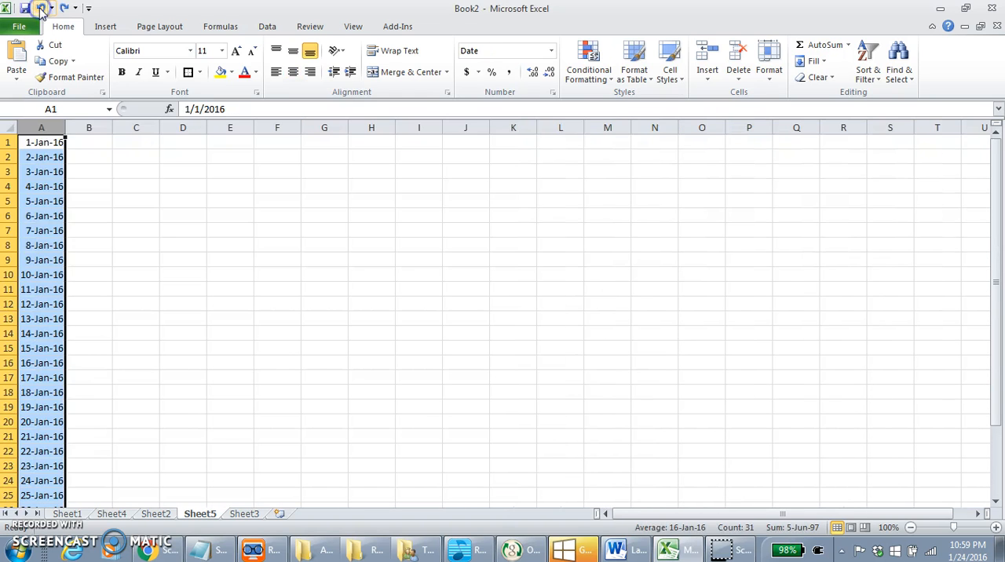
pyautogui.click(41, 9)
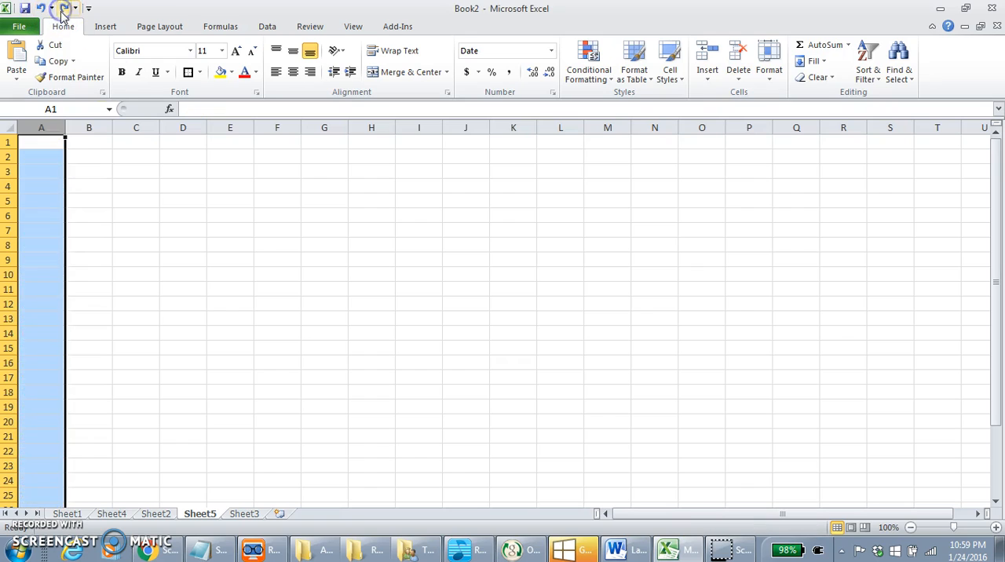
# Step: Enter the numbers 1, 2, 3 and 4 across cells A1 through D1
pyautogui.click(191, 212)
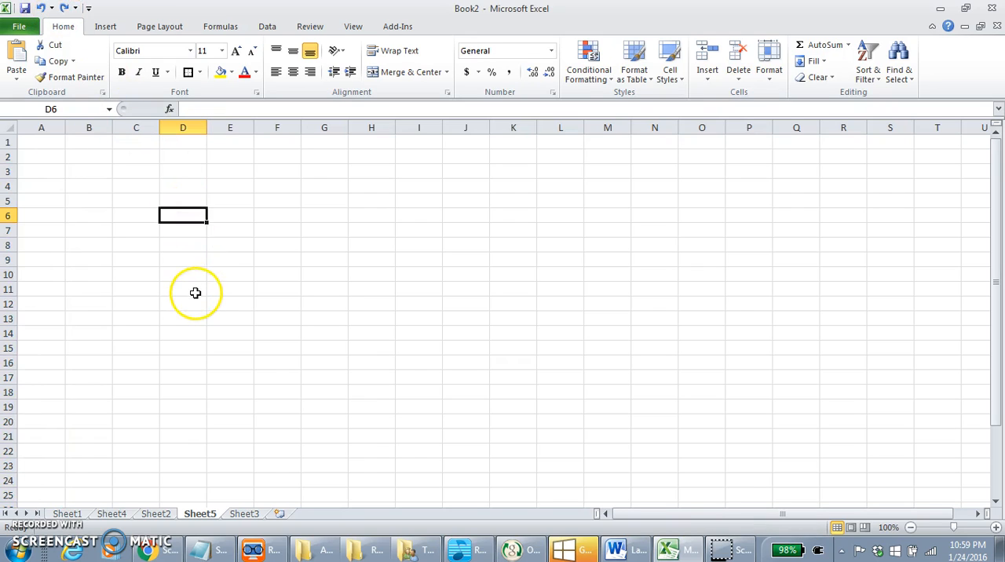
pyautogui.click(57, 140)
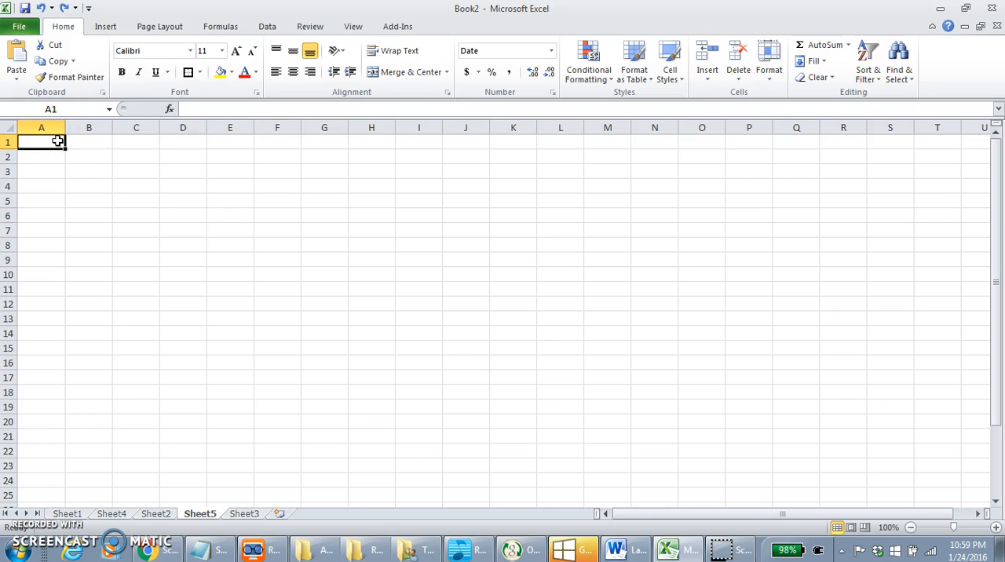
pyautogui.write('1')
pyautogui.press('Tab')
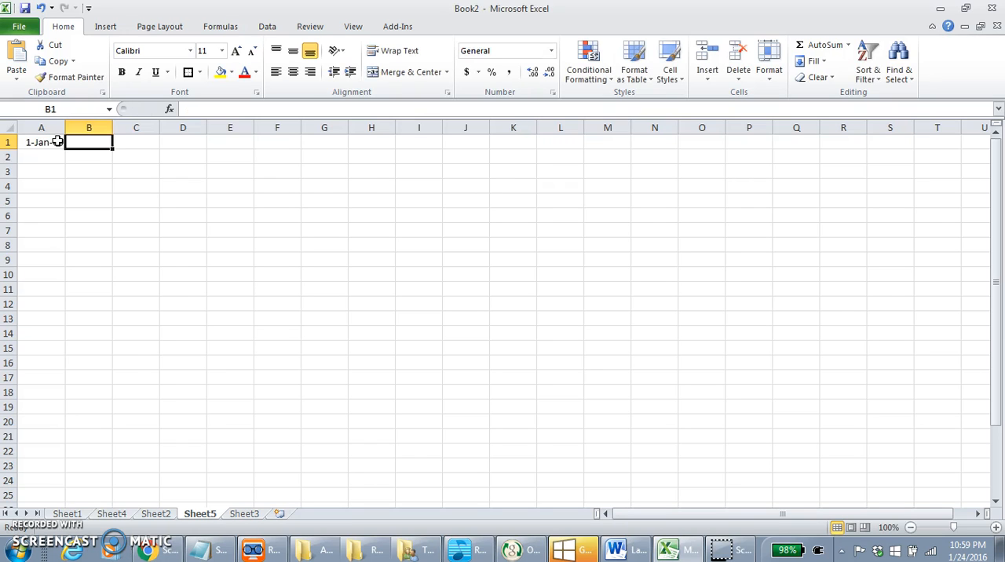
pyautogui.write('2')
pyautogui.press('Tab')
pyautogui.write('3')
pyautogui.press('Tab')
pyautogui.write('4')
pyautogui.press('Tab')
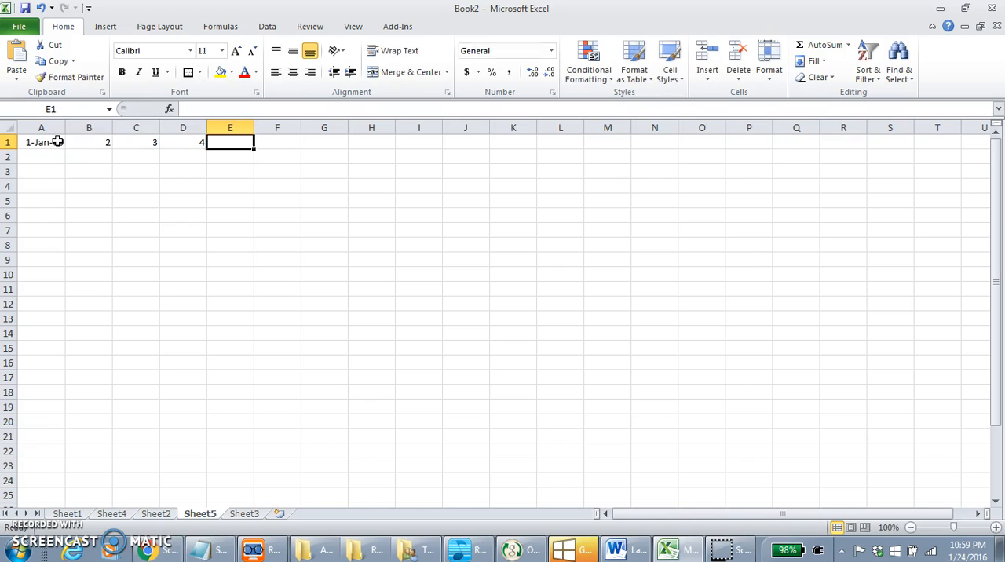
# Step: Clear cell A1 and enter 1, 2, 3 and 4 across cells B1 through E1 instead
pyautogui.click(58, 141)
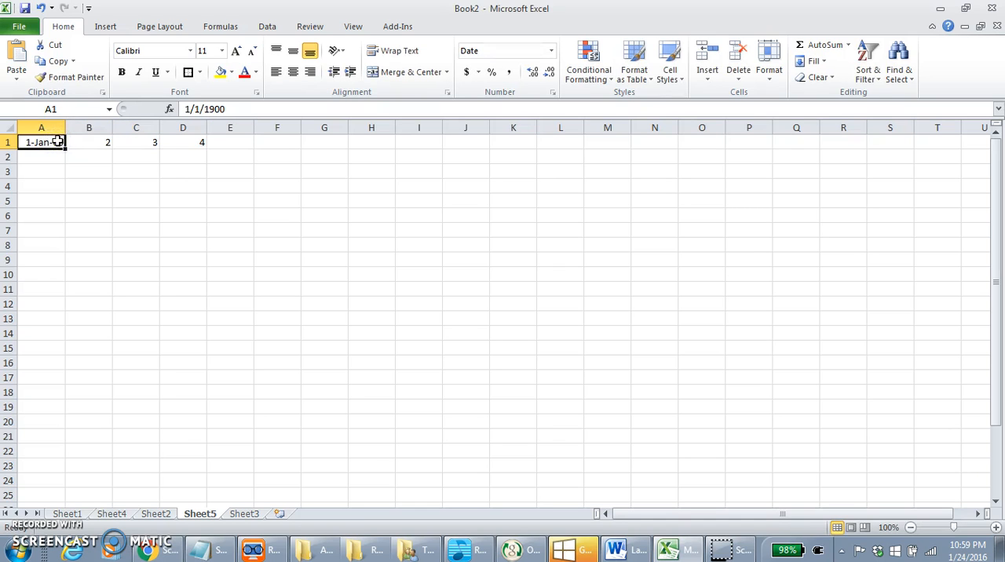
pyautogui.doubleClick(101, 144)
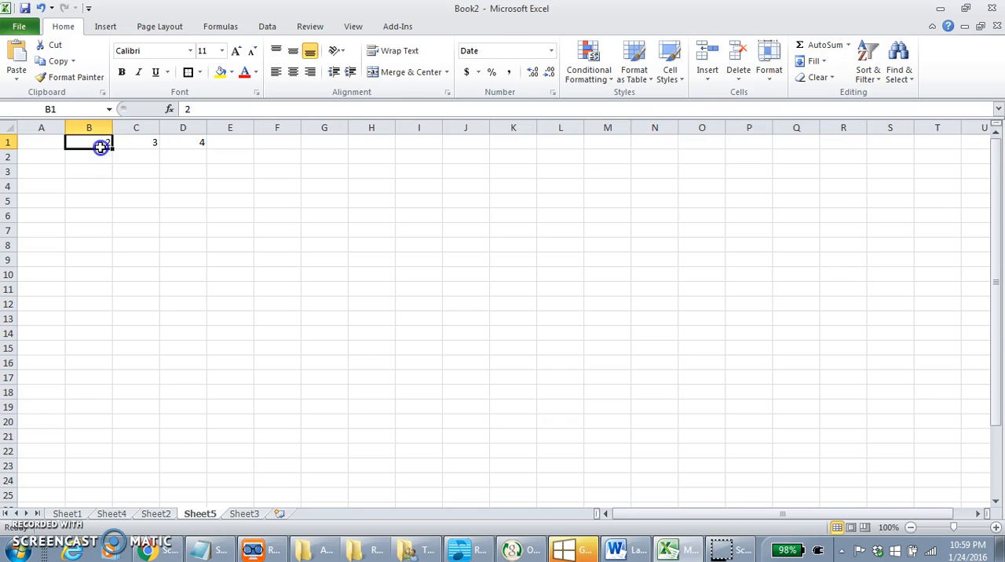
pyautogui.press('BackSpace')
pyautogui.write('1')
pyautogui.press('Tab')
pyautogui.write('2')
pyautogui.press('Tab')
pyautogui.write('3')
pyautogui.press('Tab')
pyautogui.write('4')
pyautogui.click(124, 172)
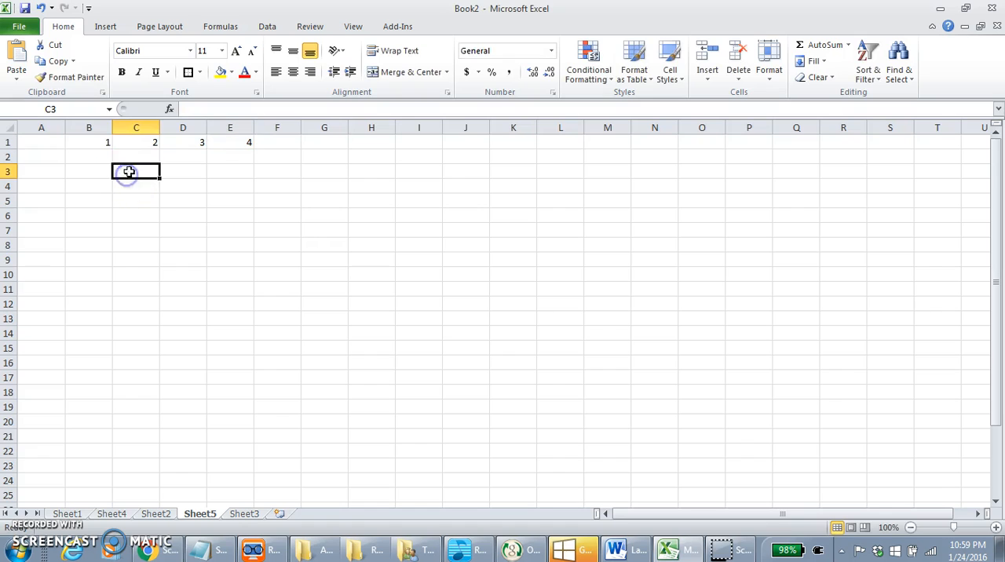
# Step: Move the active cell along row 2 from E2 to L2 and back to E2, one cell at a time
pyautogui.click(101, 140)
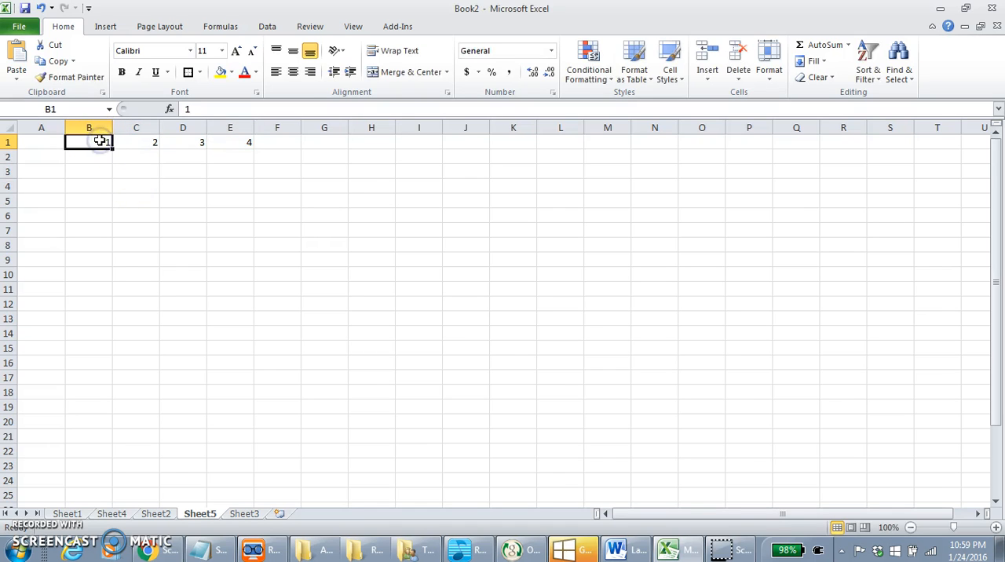
pyautogui.click(223, 167)
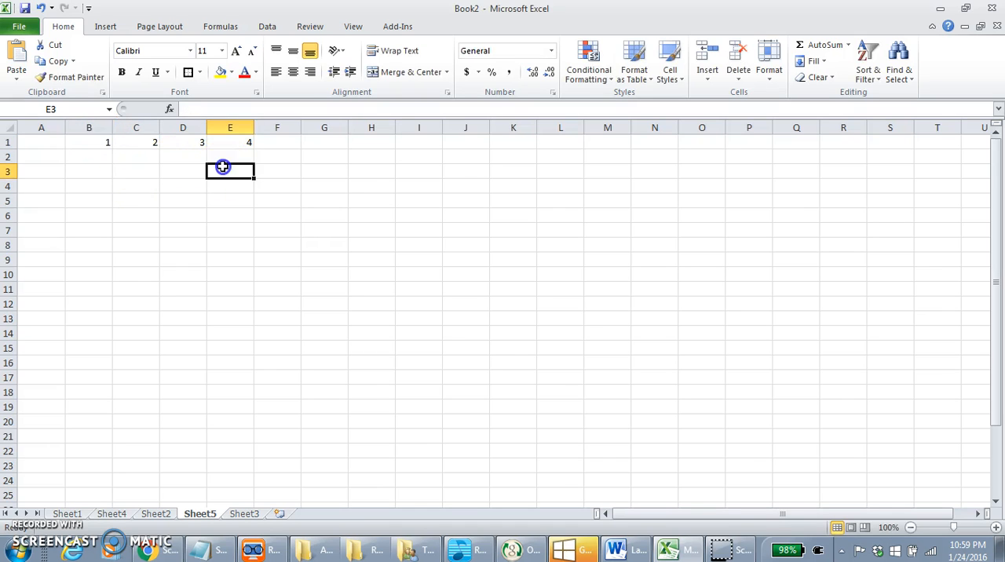
pyautogui.click(220, 152)
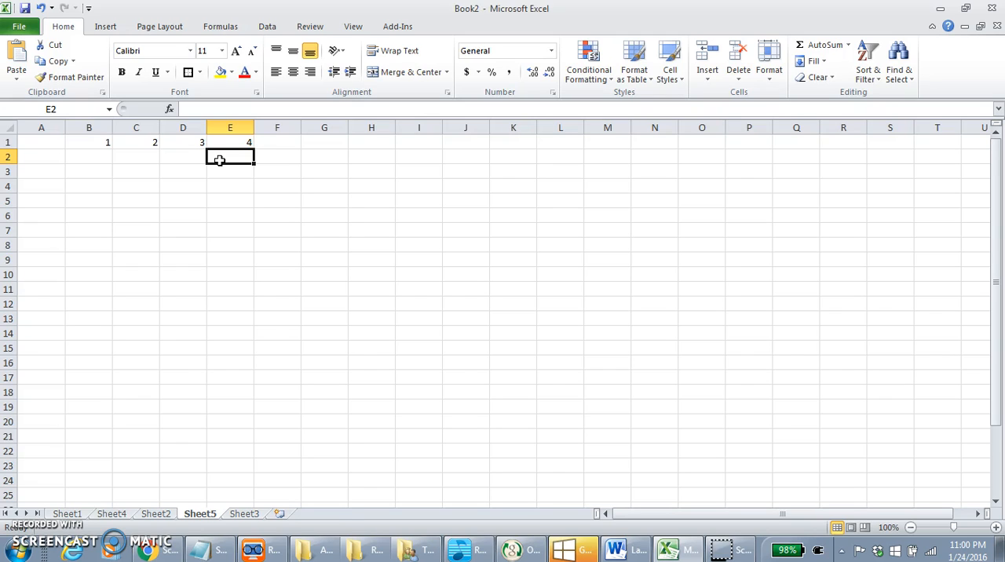
pyautogui.press('Right')
pyautogui.press('Right')
pyautogui.press('Right')
pyautogui.press('Right')
pyautogui.press('Right')
pyautogui.press('Right')
pyautogui.press('Right')
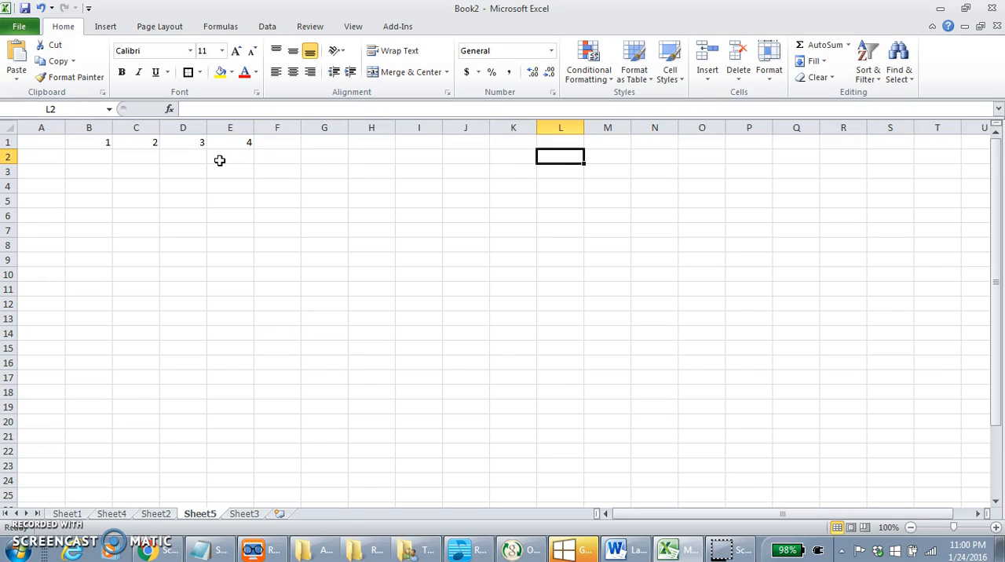
pyautogui.press('Left')
pyautogui.press('Left')
pyautogui.press('Left')
pyautogui.press('Left')
pyautogui.press('Left')
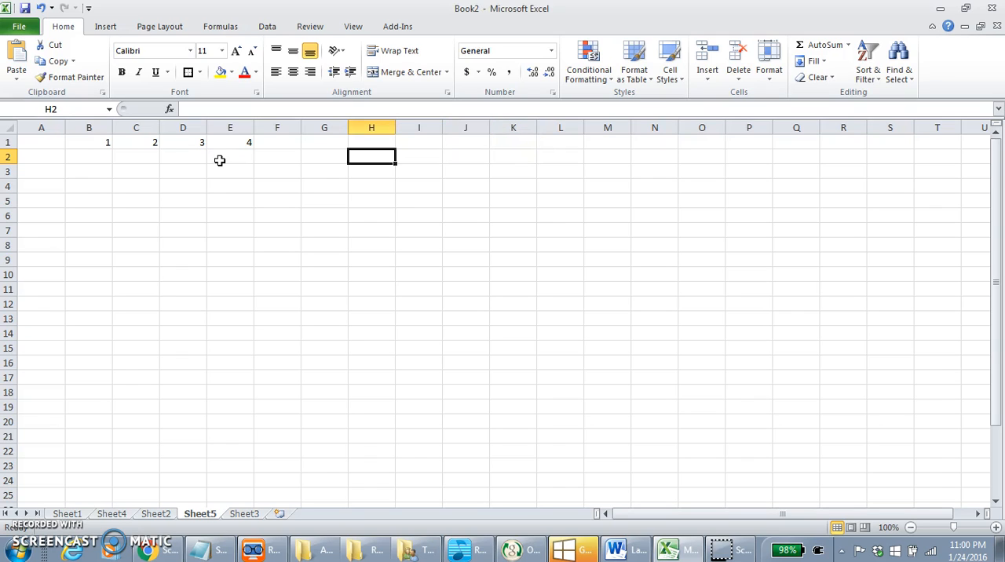
pyautogui.press('Left')
pyautogui.press('Left')
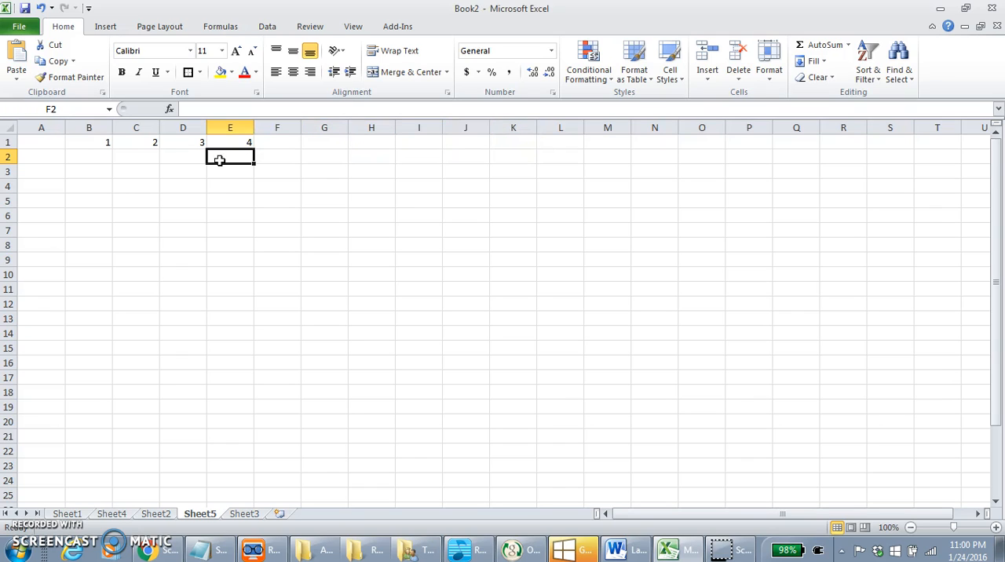
# Step: Move the active cell from E2 down to E6, back up, and around the neighbouring cells to G2
pyautogui.press('Down')
pyautogui.press('Down')
pyautogui.press('Down')
pyautogui.press('Down')
pyautogui.press('Down')
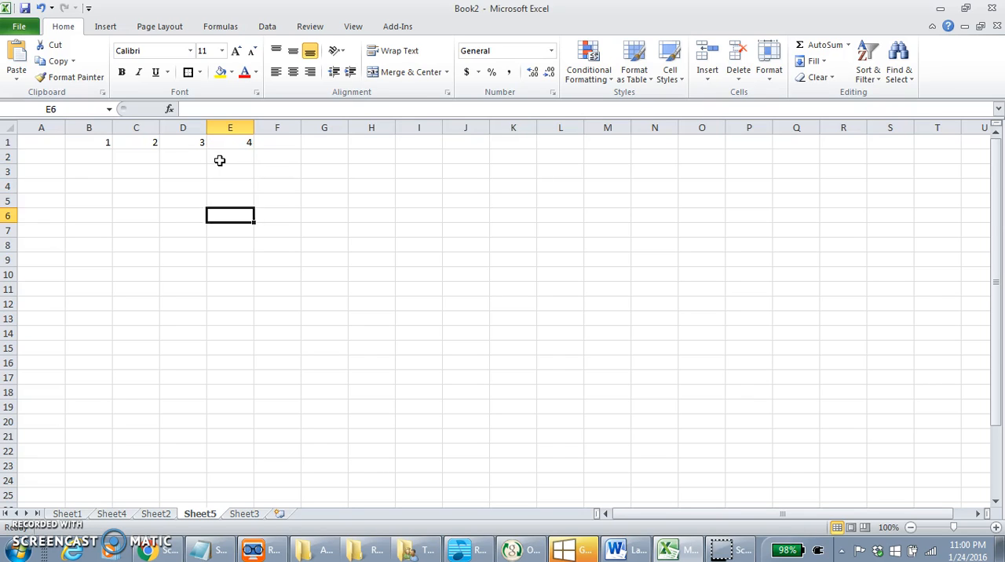
pyautogui.press('Up')
pyautogui.press('Up')
pyautogui.press('Up')
pyautogui.press('Left')
pyautogui.press('Up')
pyautogui.press('Right')
pyautogui.press('Up')
pyautogui.press('Right')
pyautogui.press('Right')
pyautogui.press('Down')
pyautogui.press('Down')
pyautogui.press('Down')
pyautogui.press('Left')
pyautogui.press('Up')
pyautogui.press('Right')
pyautogui.press('Up')
pyautogui.press('Right')
pyautogui.press('Up')
pyautogui.press('Left')
pyautogui.press('Down')
pyautogui.press('Right')
pyautogui.press('Up')
pyautogui.press('Left')
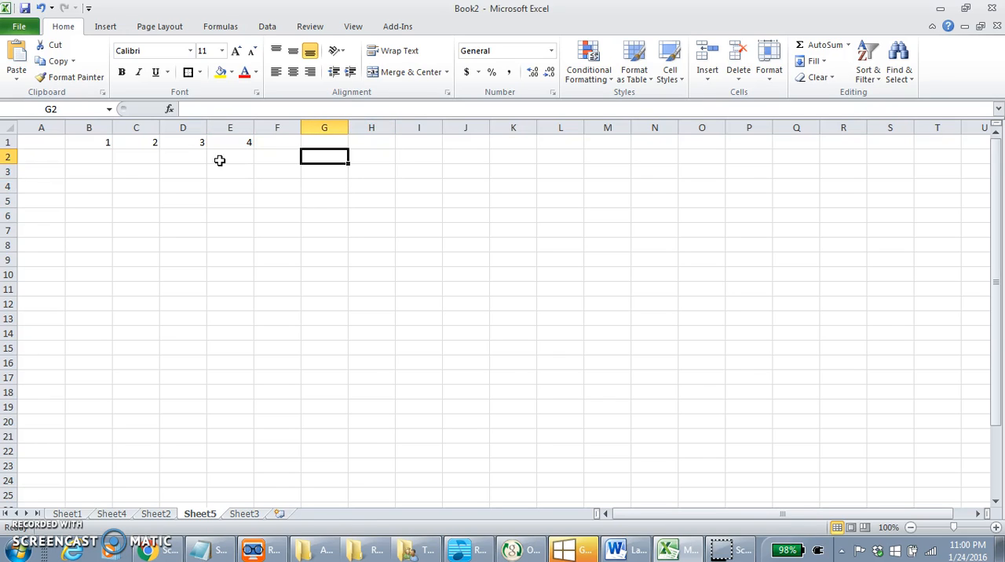
# Step: Select cells B1 through E1 and extend their number series across row 1 to column M
pyautogui.click(220, 160)
pyautogui.click(134, 154)
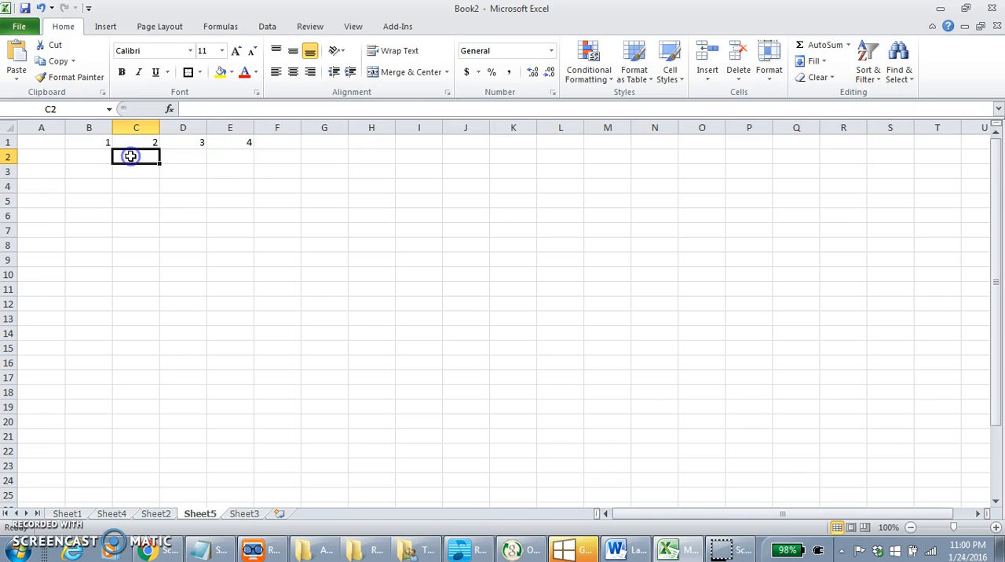
pyautogui.click(93, 142)
pyautogui.click(105, 176)
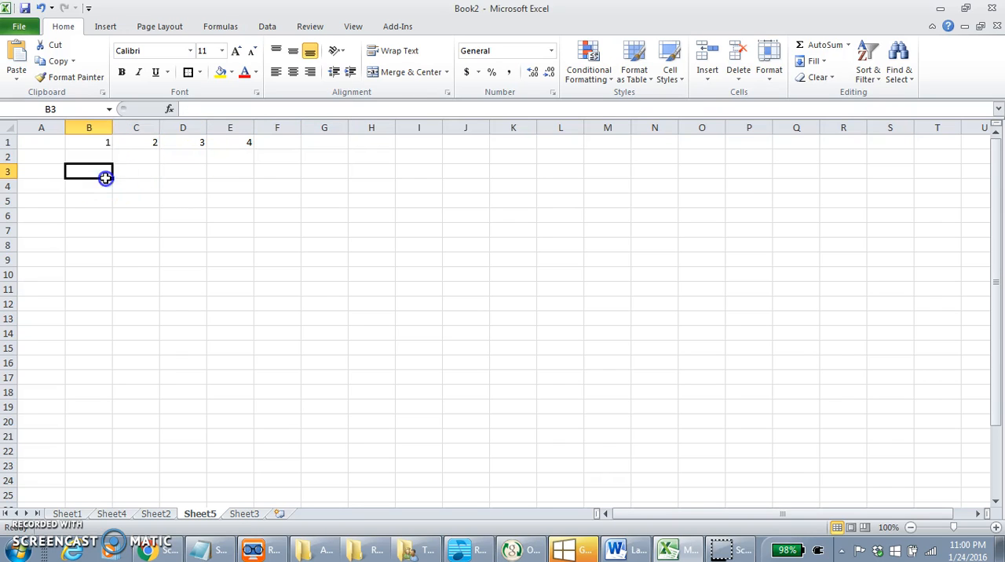
pyautogui.moveTo(100, 145); pyautogui.dragTo(250, 148)
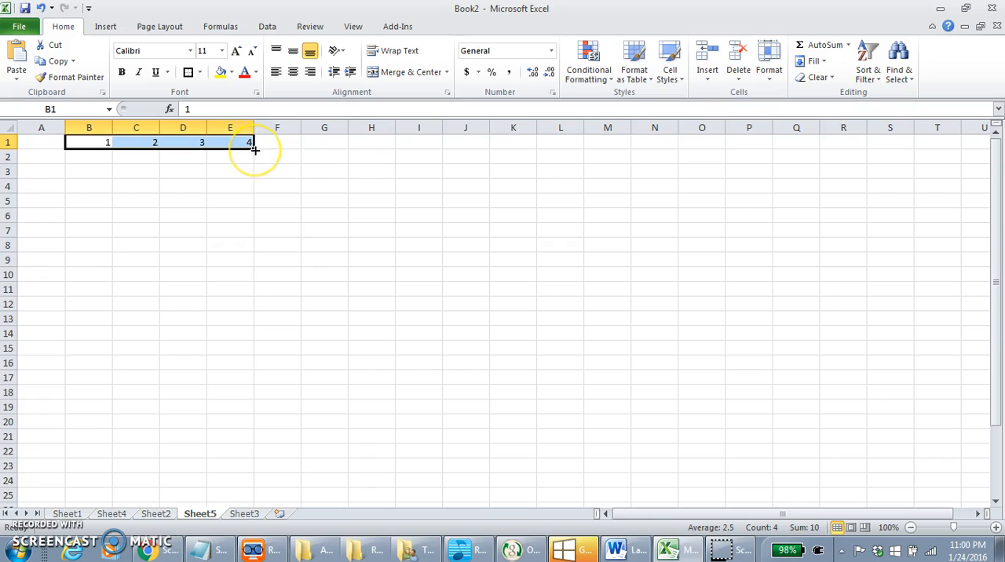
pyautogui.moveTo(255, 149); pyautogui.dragTo(622, 135)
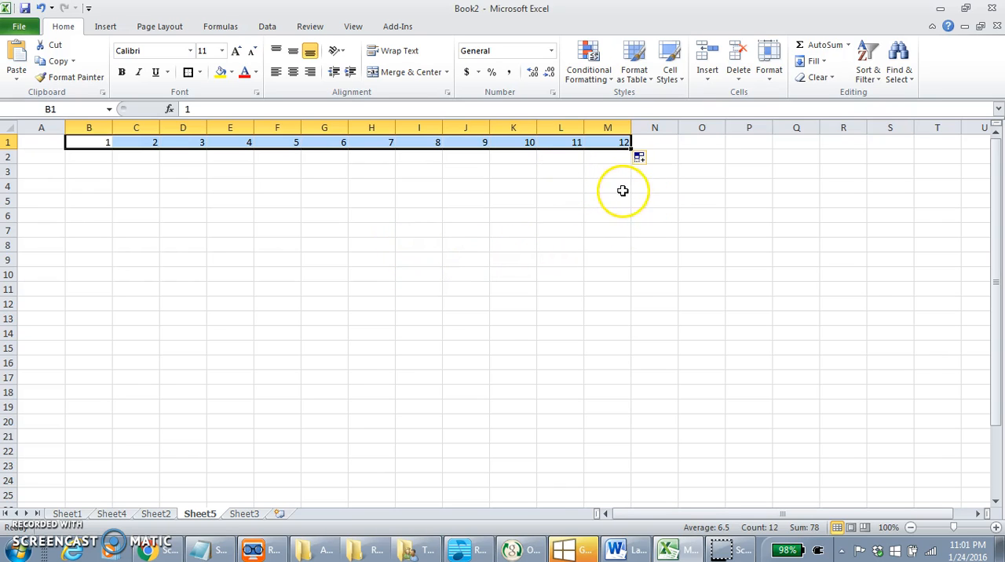
# Step: Switch the auto-filled range B1:M1 to Copy Cells, and set it back to Fill Series
pyautogui.click(651, 161)
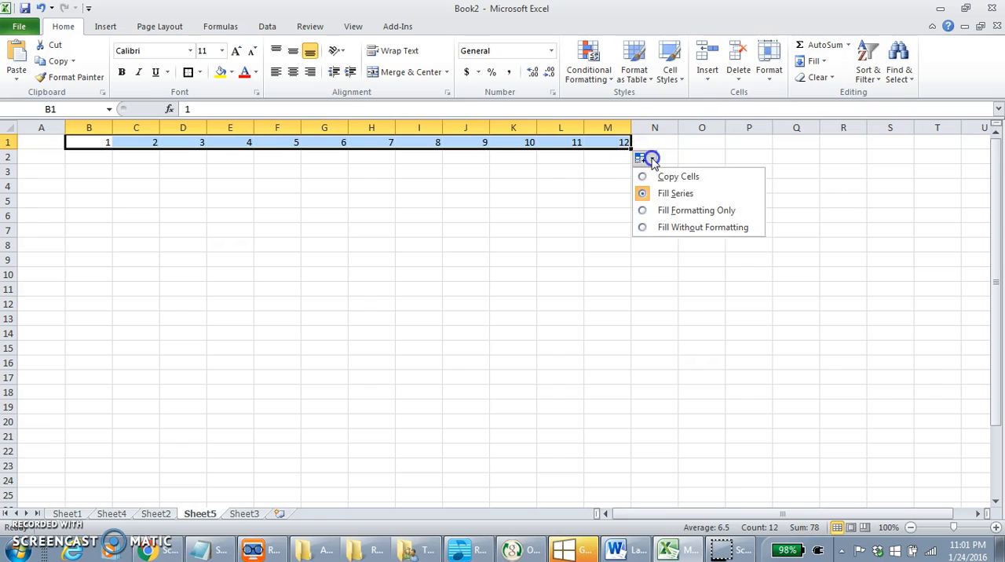
pyautogui.click(703, 178)
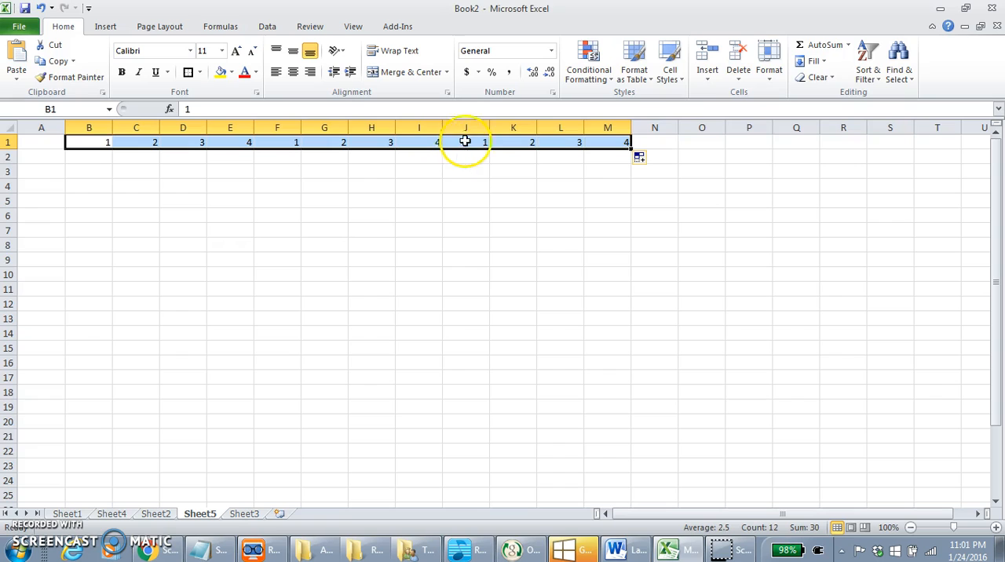
pyautogui.click(653, 159)
pyautogui.click(664, 192)
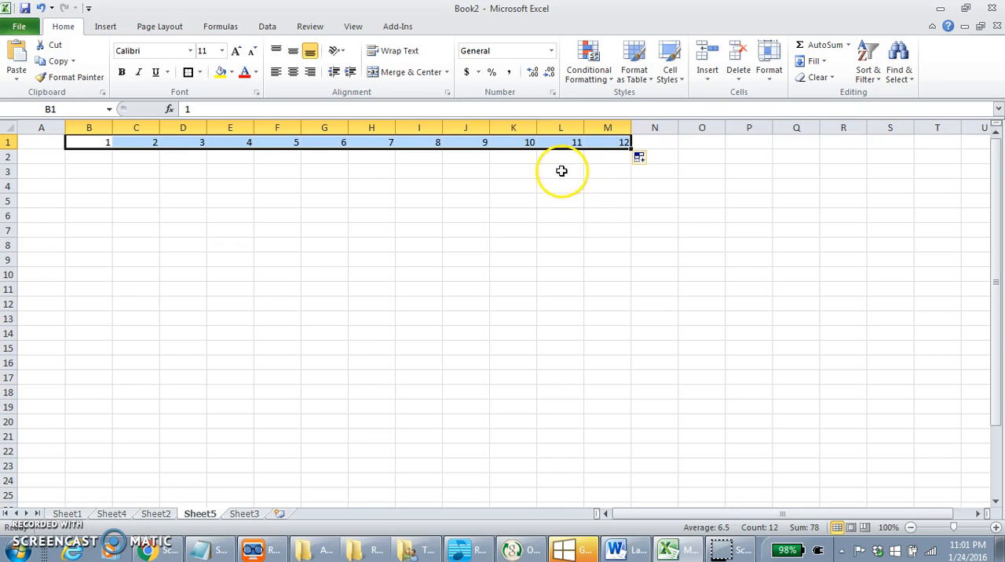
# Step: Delete the number series from B1 through M1 and leave cell A1 empty
pyautogui.press('Delete')
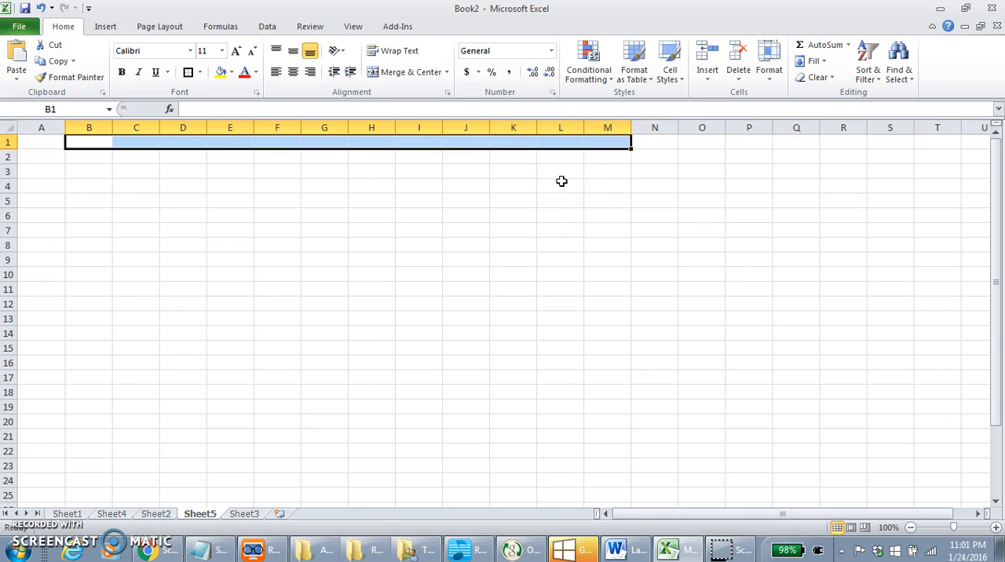
pyautogui.click(47, 143)
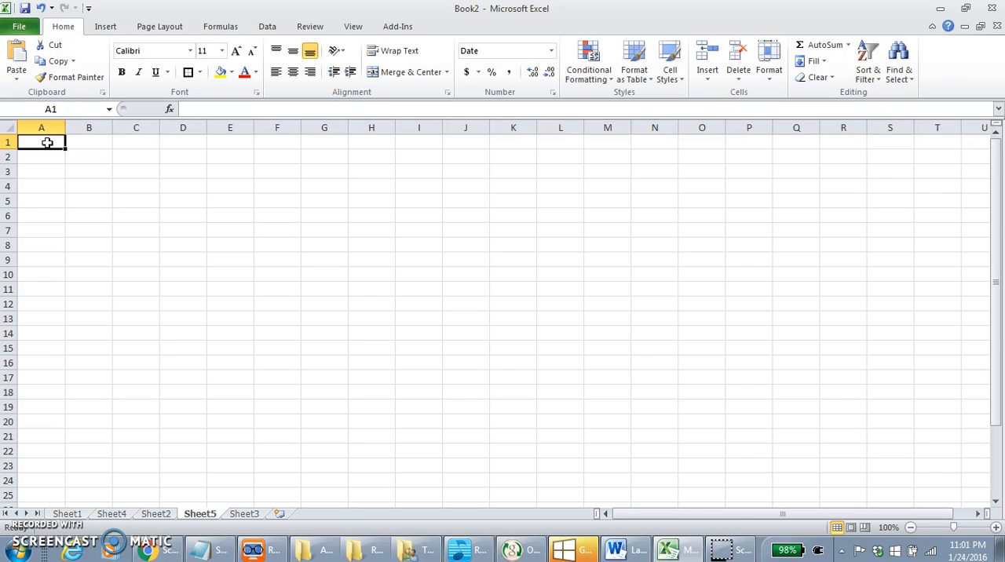
pyautogui.write('01')
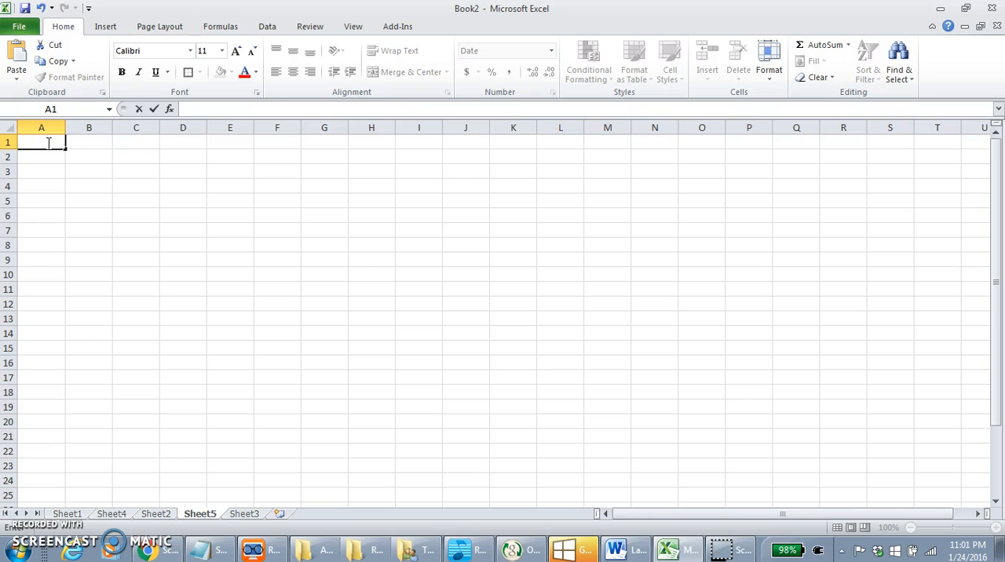
# Step: Enter the date 01/01/2016 in cell F1 and autofit the width of column F to it
pyautogui.click(292, 143)
pyautogui.write('01/01/2016')
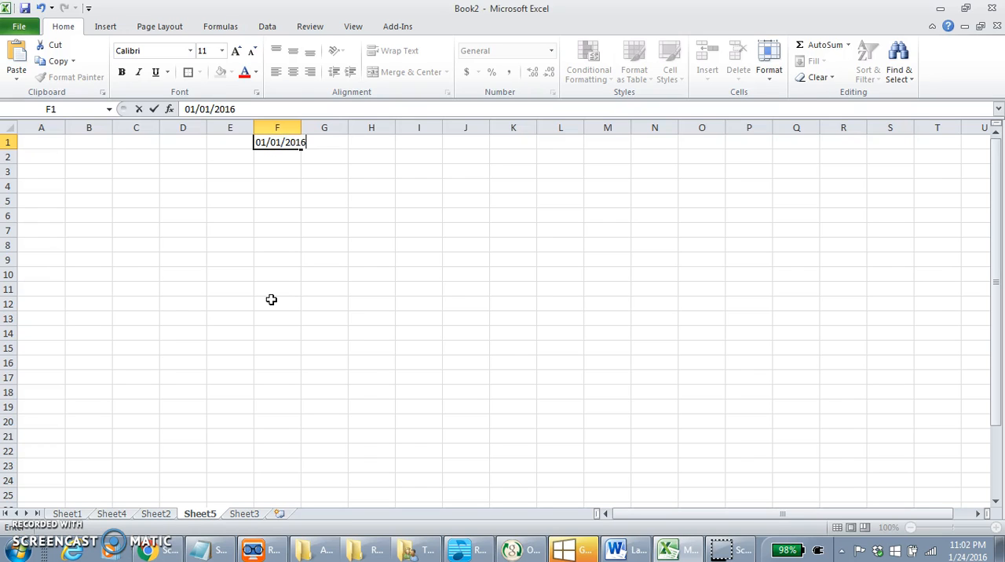
pyautogui.click(315, 185)
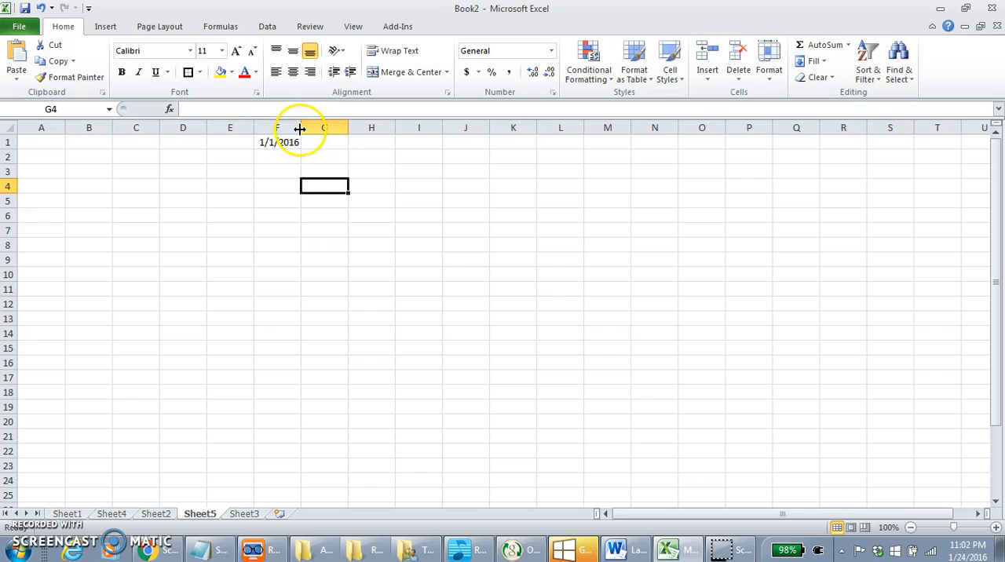
pyautogui.click(278, 155)
pyautogui.click(293, 141)
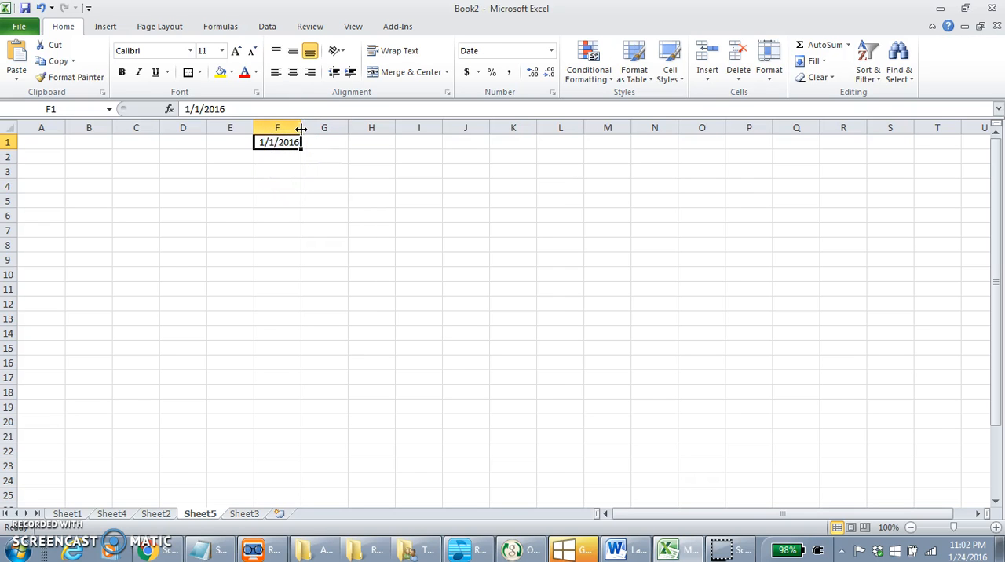
pyautogui.doubleClick(301, 128)
pyautogui.click(285, 156)
pyautogui.click(284, 143)
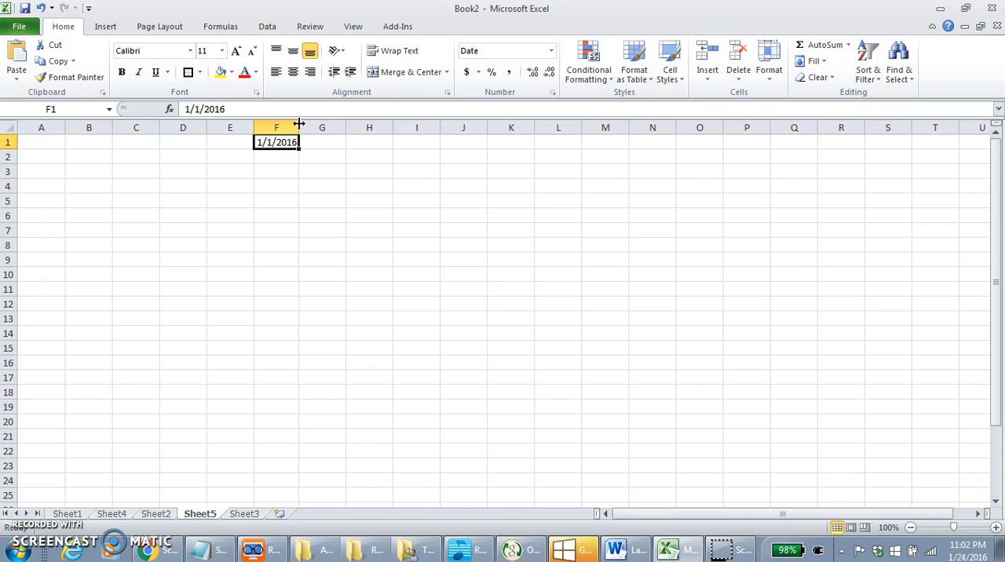
pyautogui.click(299, 124)
pyautogui.click(284, 155)
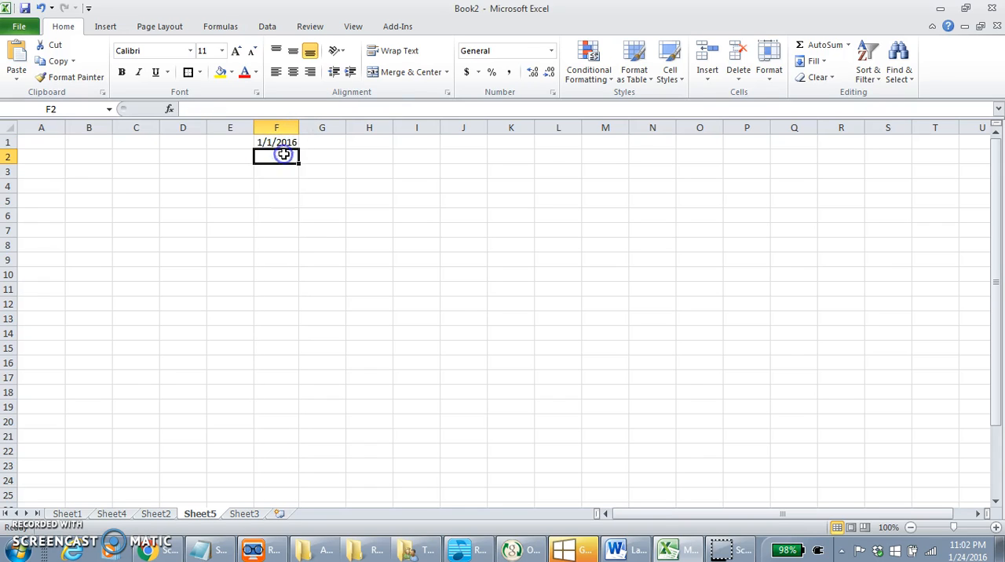
pyautogui.click(291, 143)
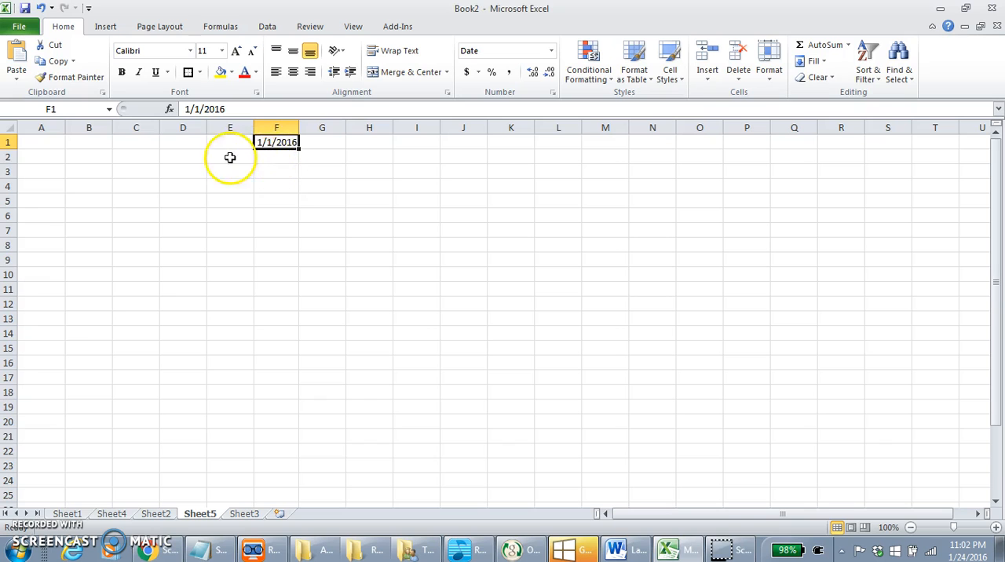
# Step: Fill the date series from F1 down to F25 and autofit column F so every date fits
pyautogui.moveTo(299, 148); pyautogui.dragTo(323, 502)
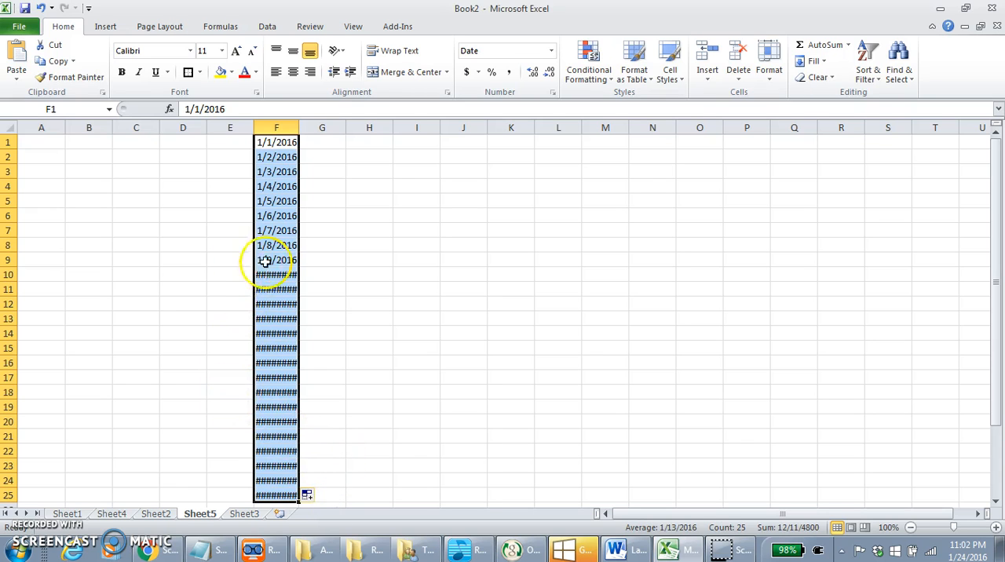
pyautogui.doubleClick(299, 128)
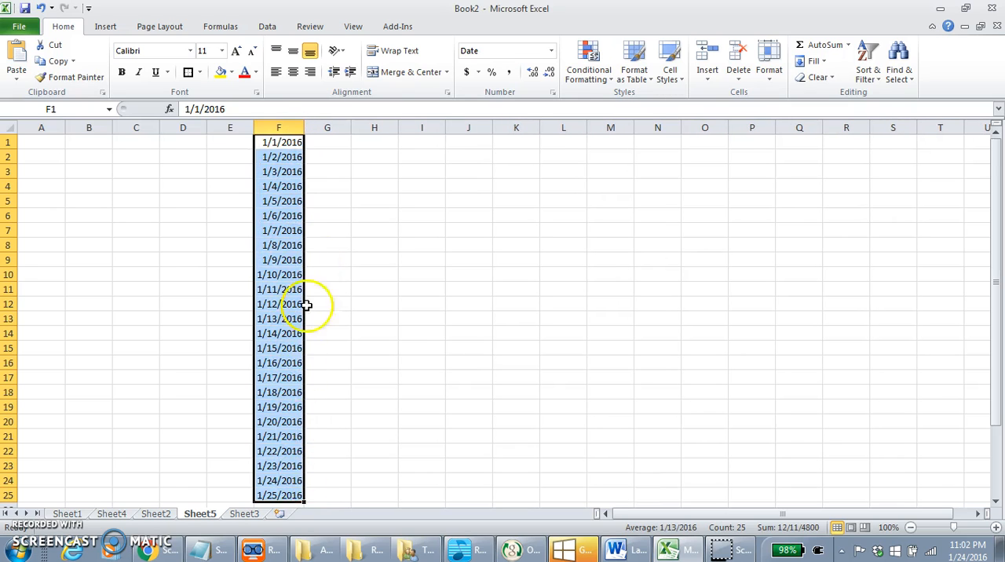
pyautogui.click(323, 171)
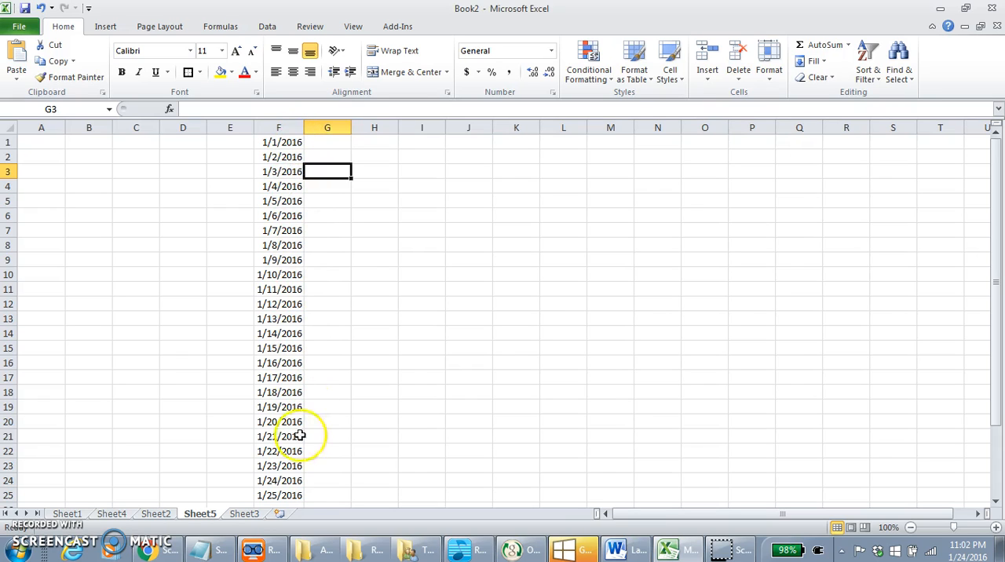
# Step: Apply the long date type *Wednesday, March 14, 2001 to the dates in column F
pyautogui.click(273, 127)
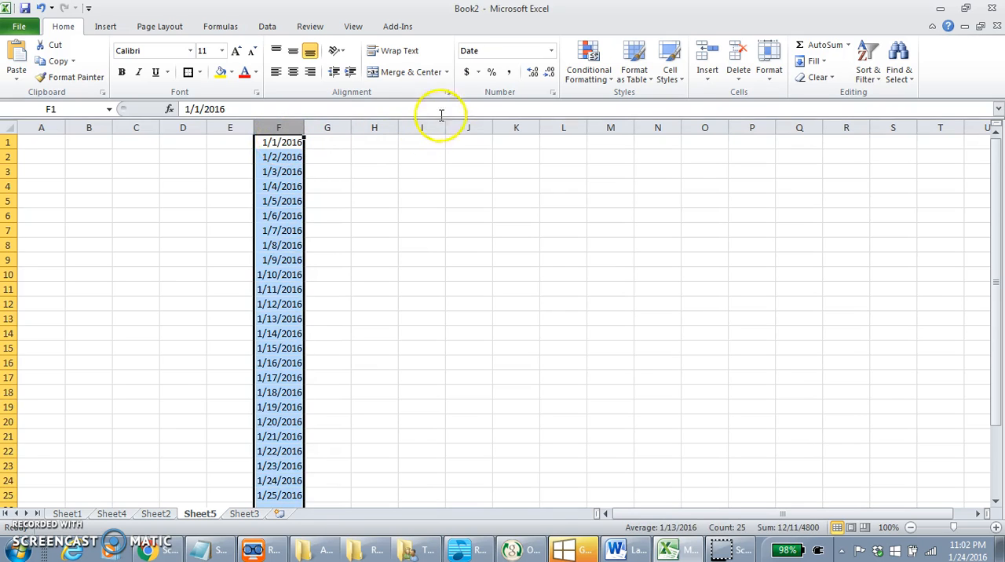
pyautogui.click(551, 52)
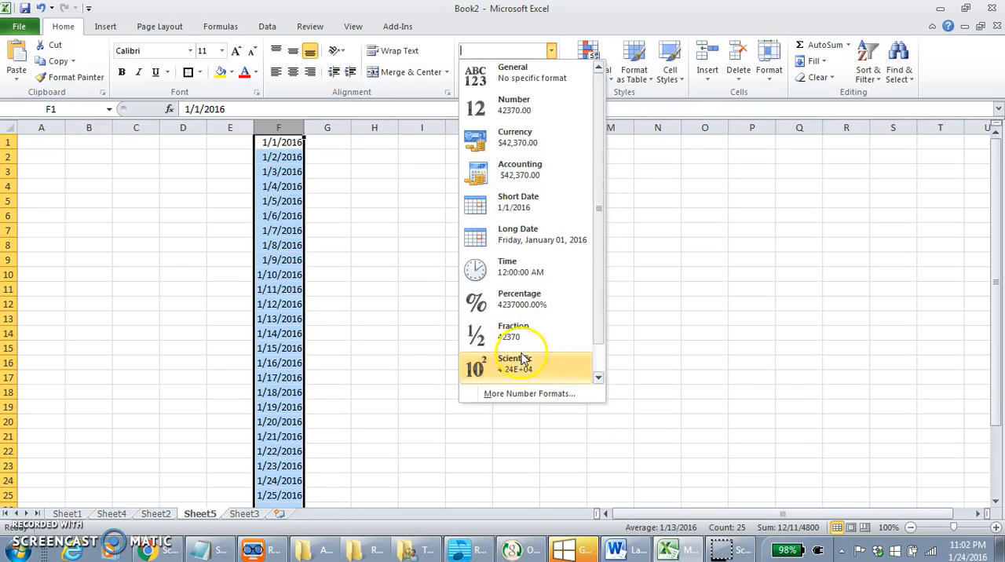
pyautogui.click(622, 104)
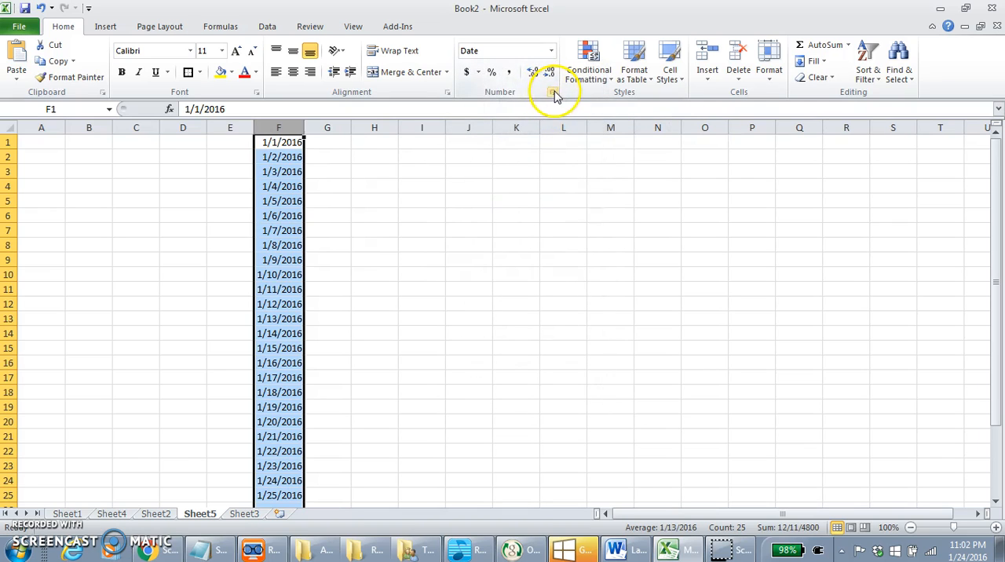
pyautogui.click(553, 93)
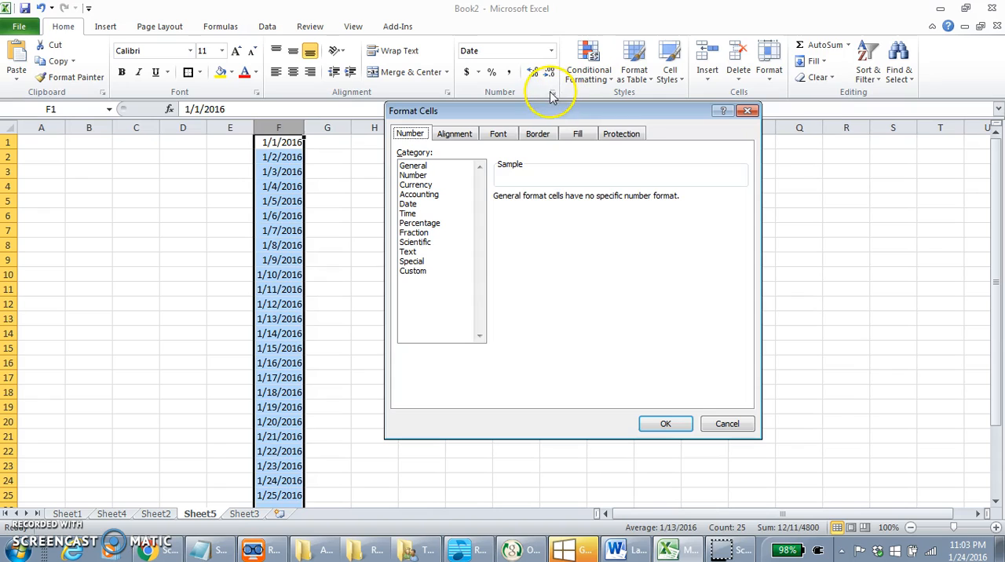
pyautogui.click(688, 429)
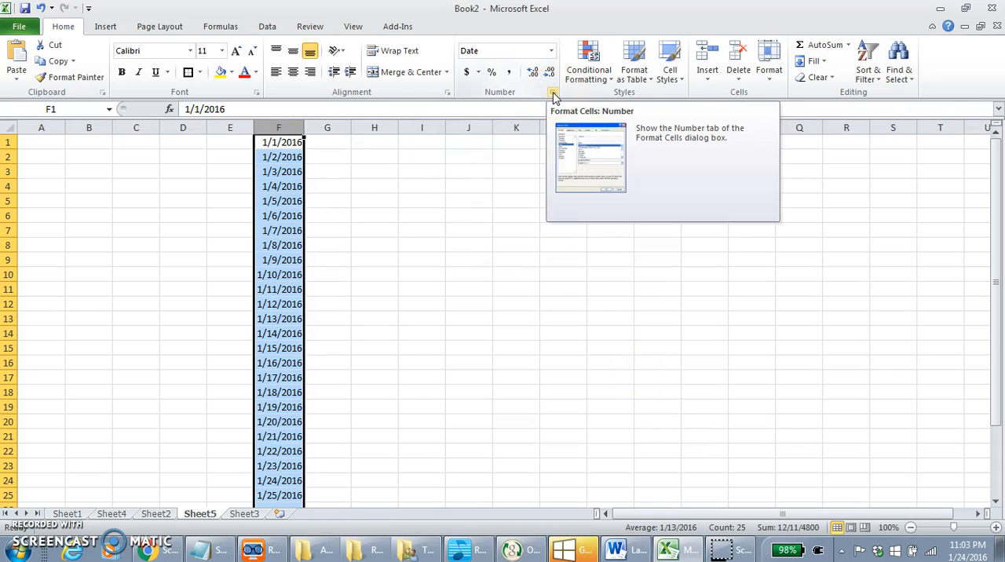
pyautogui.click(554, 95)
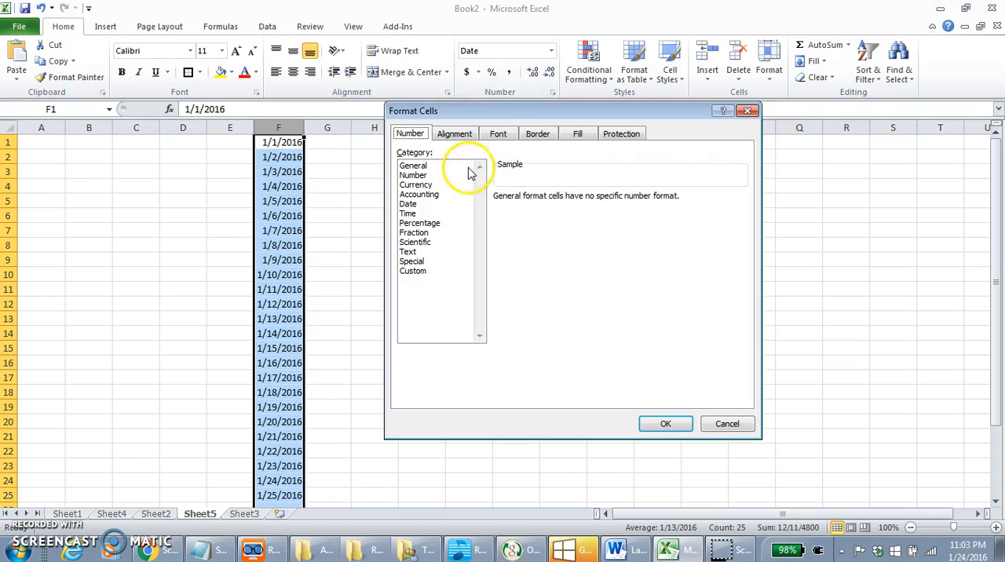
pyautogui.click(409, 204)
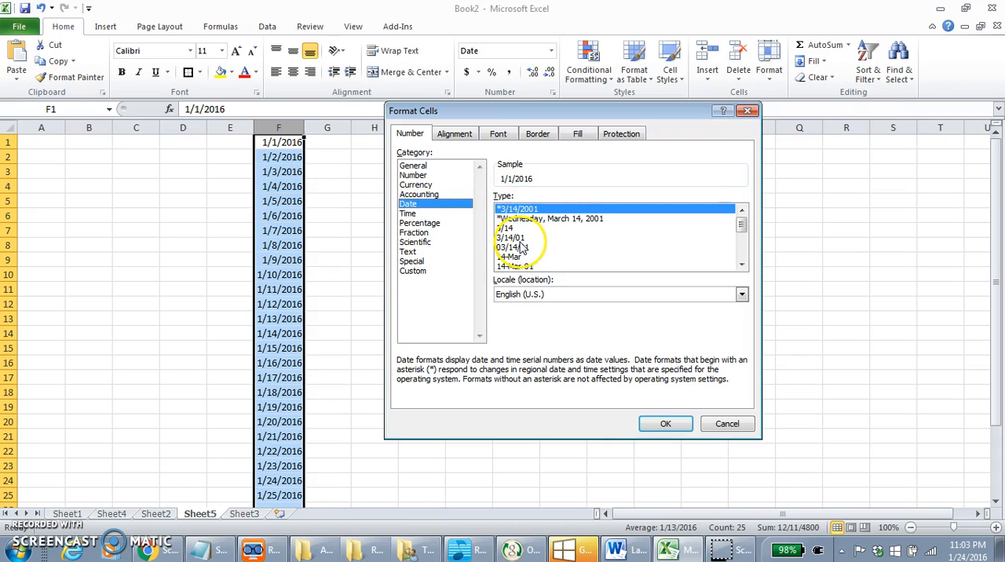
pyautogui.click(525, 219)
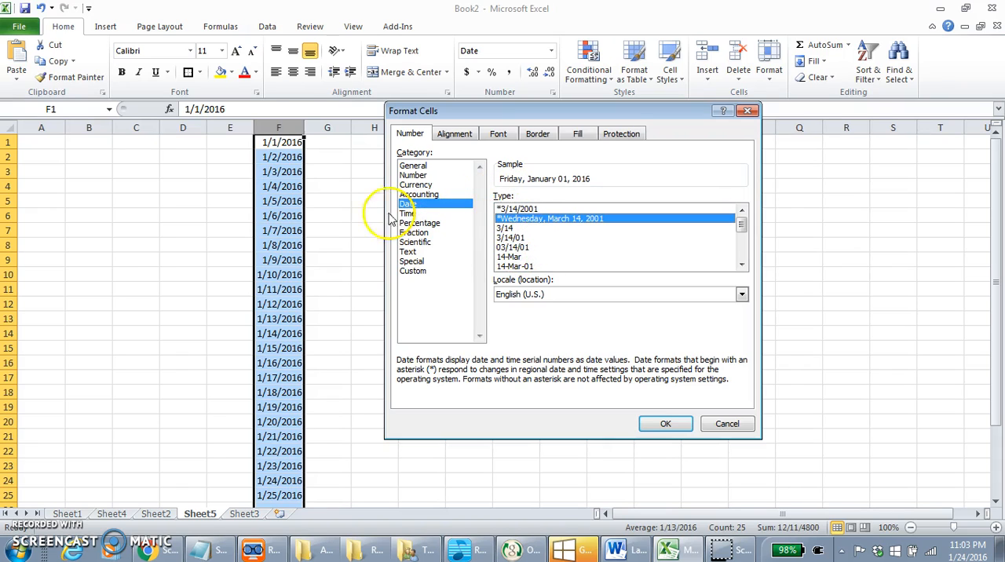
pyautogui.click(662, 425)
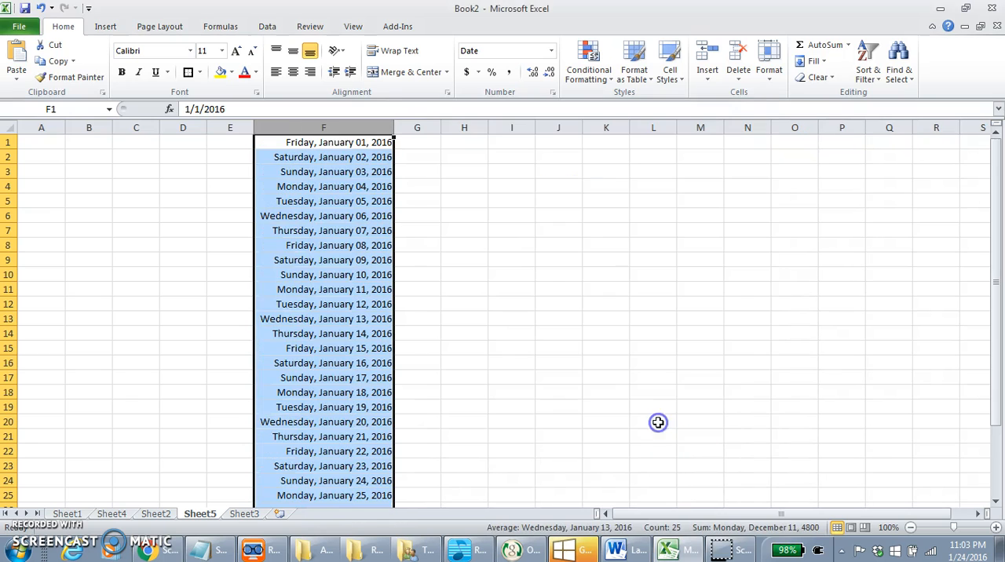
# Step: Change the dates in column F to the 14-Mar-01 date type and autofit the column width
pyautogui.click(552, 95)
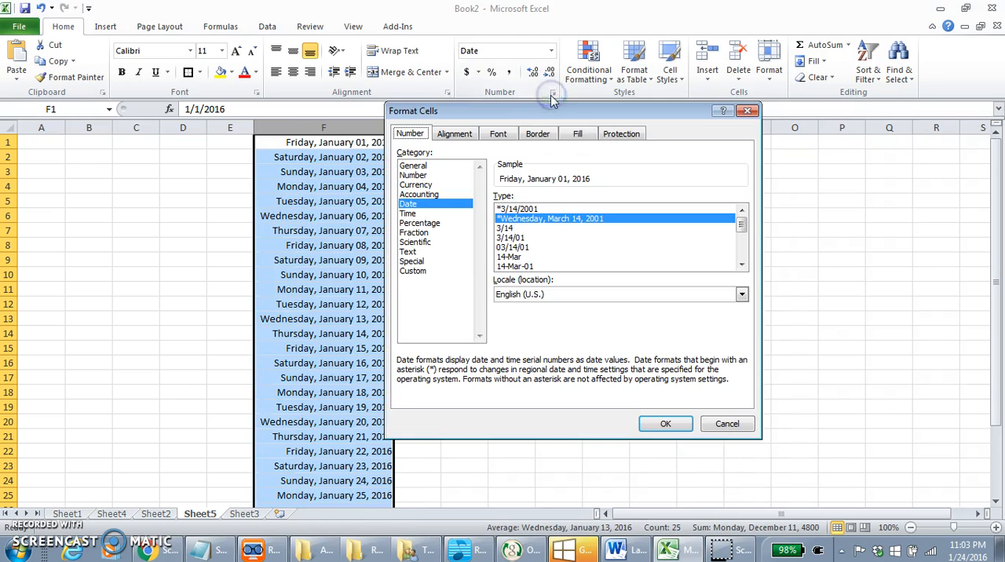
pyautogui.click(519, 267)
pyautogui.click(650, 423)
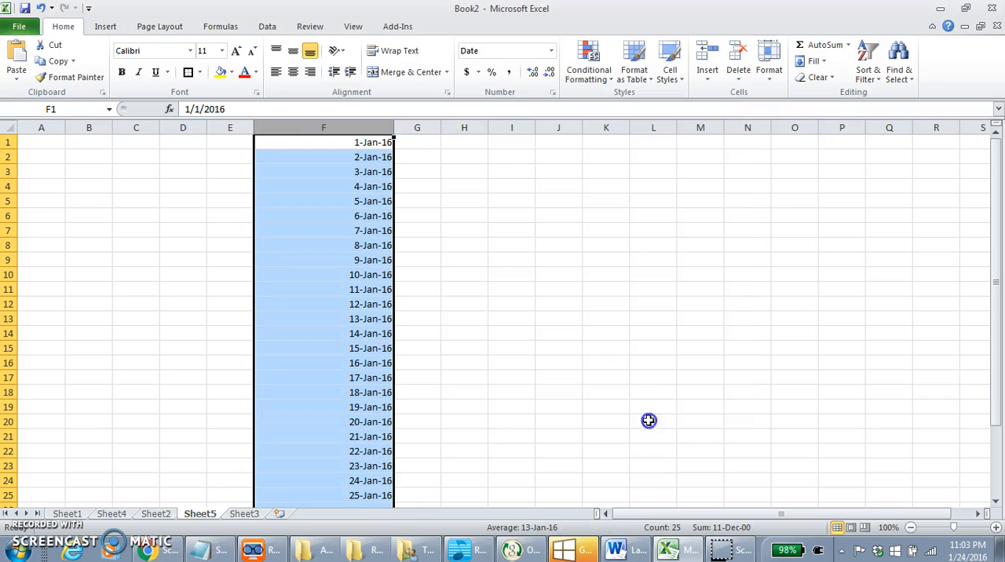
pyautogui.click(469, 214)
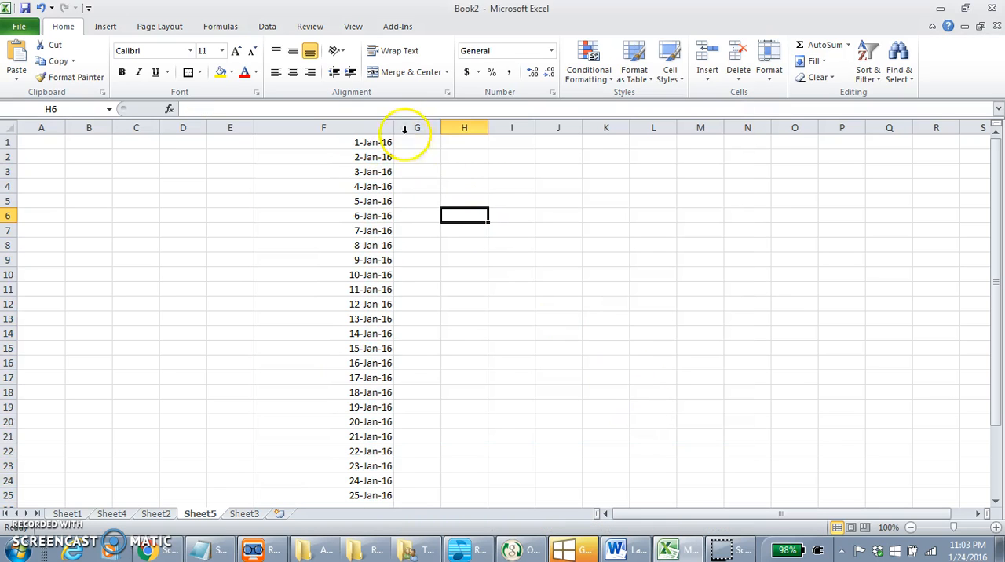
pyautogui.doubleClick(395, 126)
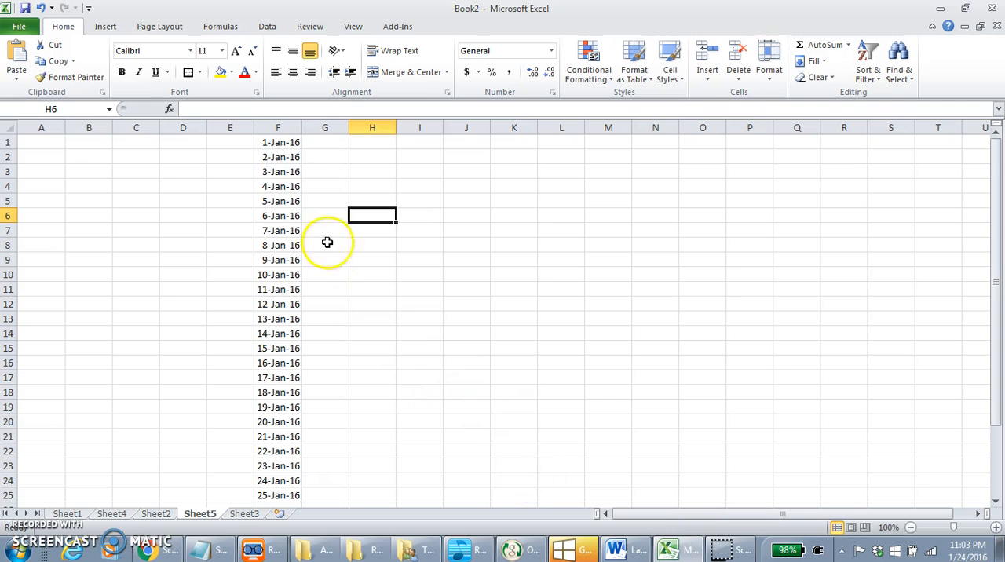
# Step: Change the dates in column F to the date-and-time type 3/14/01 13:30
pyautogui.click(285, 122)
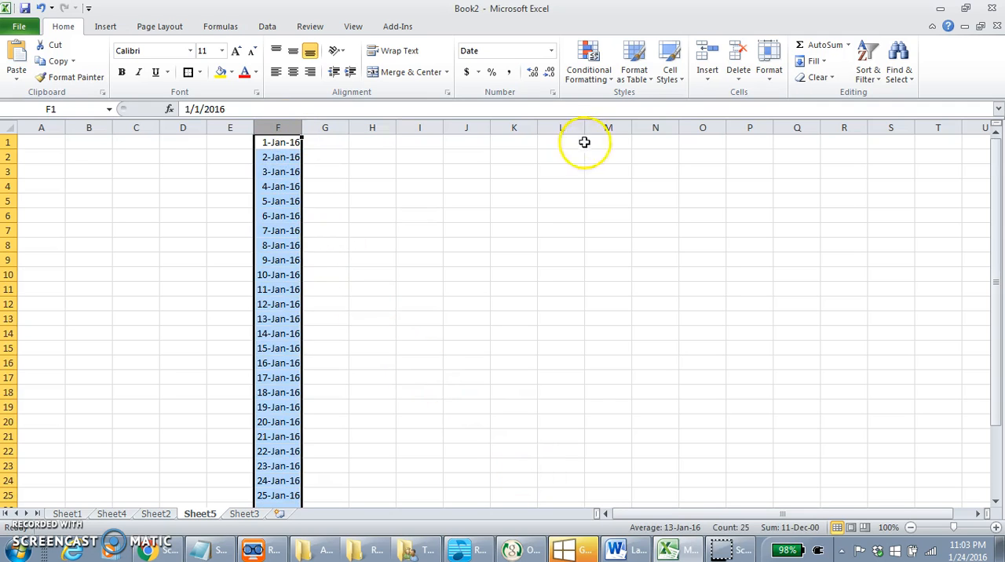
pyautogui.click(552, 92)
pyautogui.click(741, 265)
pyautogui.click(741, 265)
pyautogui.click(741, 264)
pyautogui.click(740, 265)
pyautogui.click(741, 265)
pyautogui.click(741, 265)
pyautogui.click(740, 265)
pyautogui.click(740, 265)
pyautogui.click(740, 264)
pyautogui.click(741, 265)
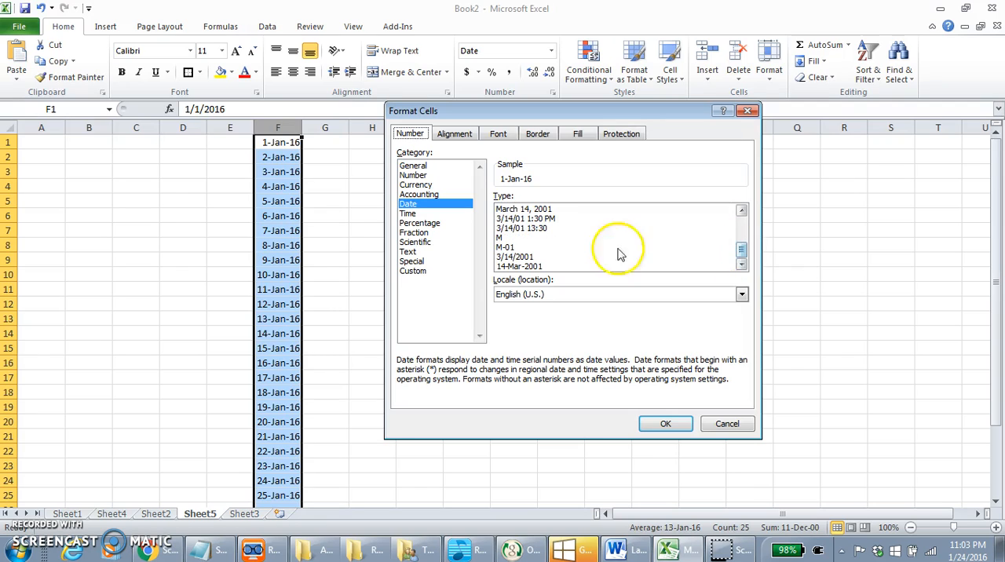
pyautogui.click(538, 229)
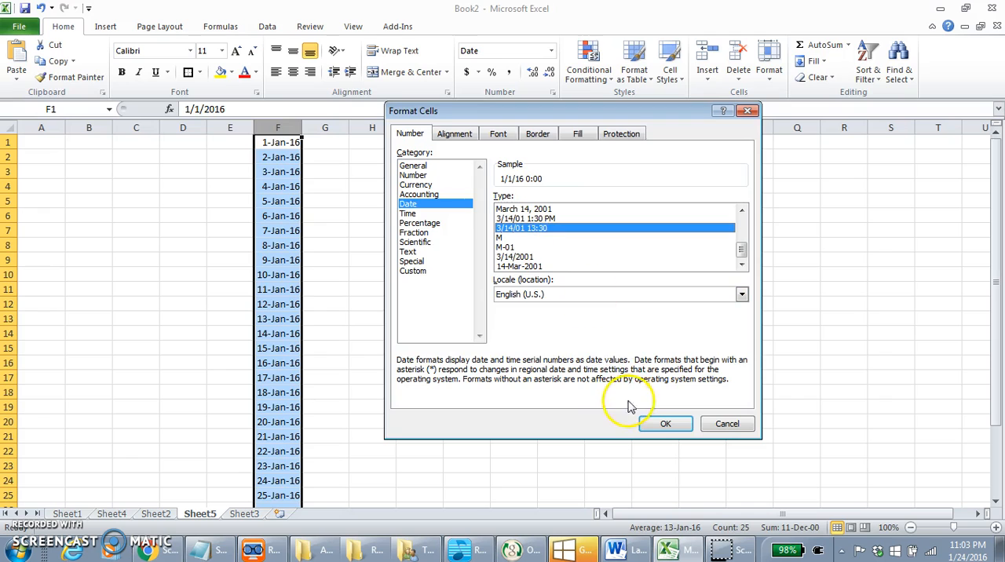
pyautogui.click(665, 424)
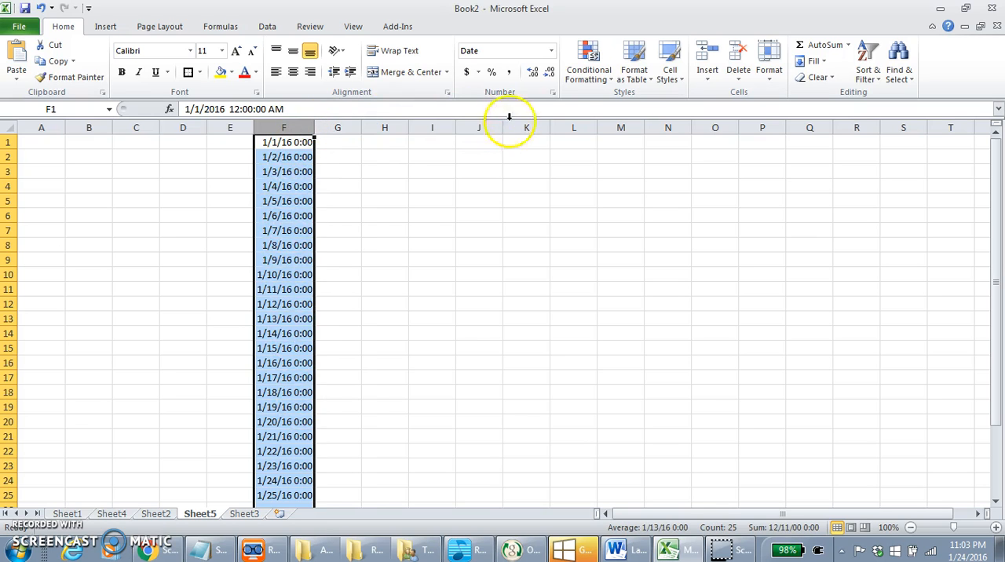
# Step: Change the dates in column F to the March 14, 2001 date type
pyautogui.click(553, 92)
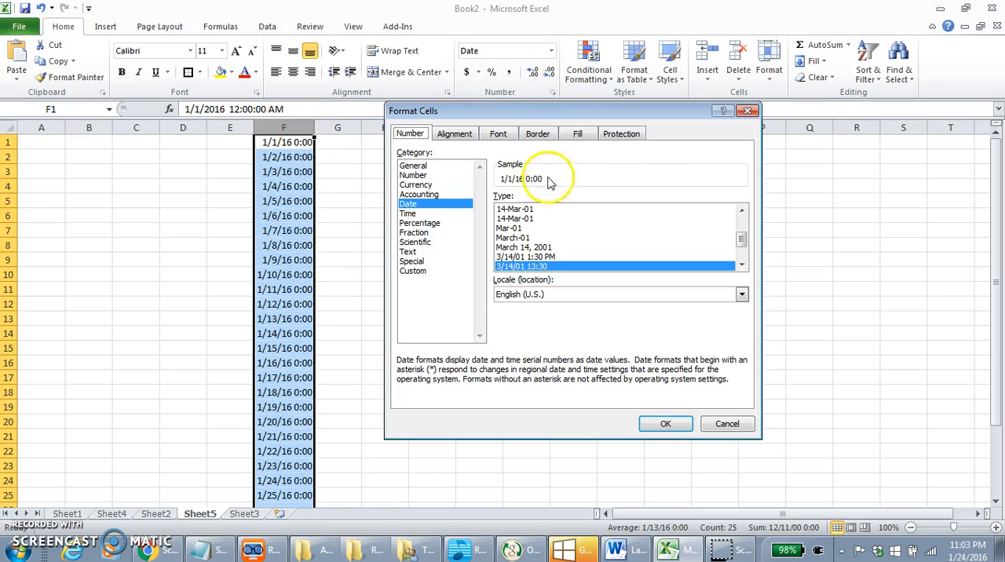
pyautogui.click(542, 248)
pyautogui.click(654, 428)
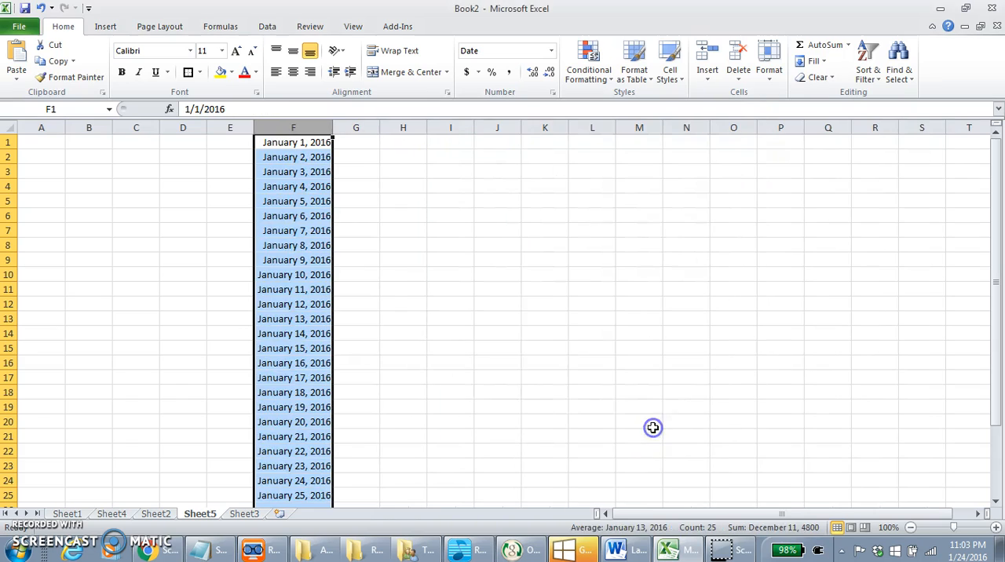
pyautogui.click(371, 205)
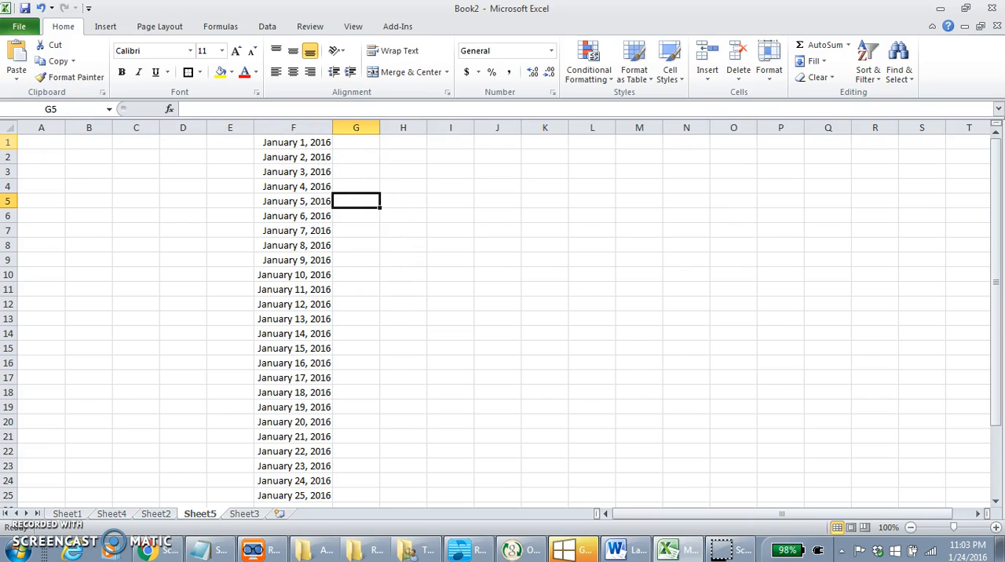
# Step: Insert a blank row above the first row of dates
pyautogui.click(11, 144)
pyautogui.rightClick(11, 144)
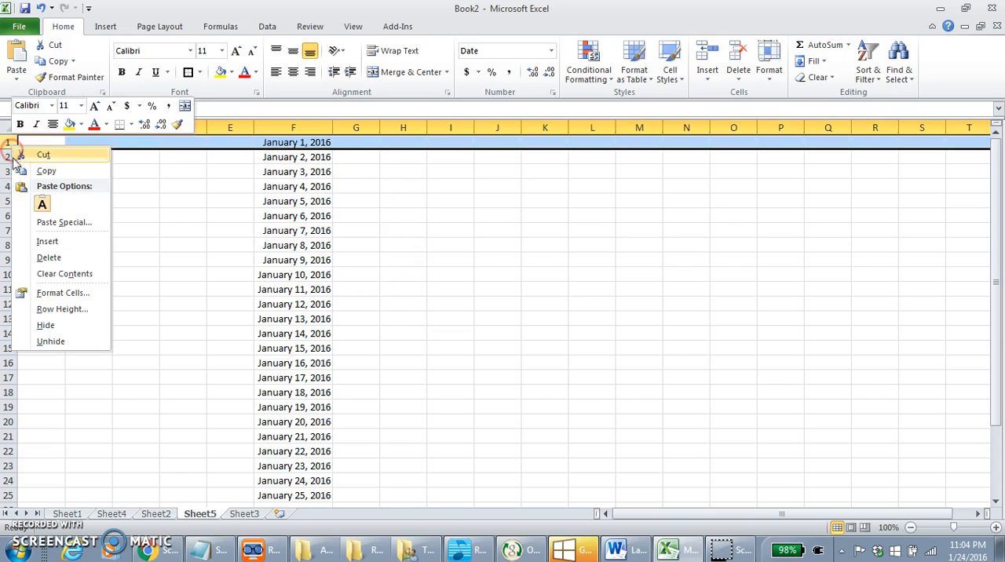
pyautogui.click(47, 241)
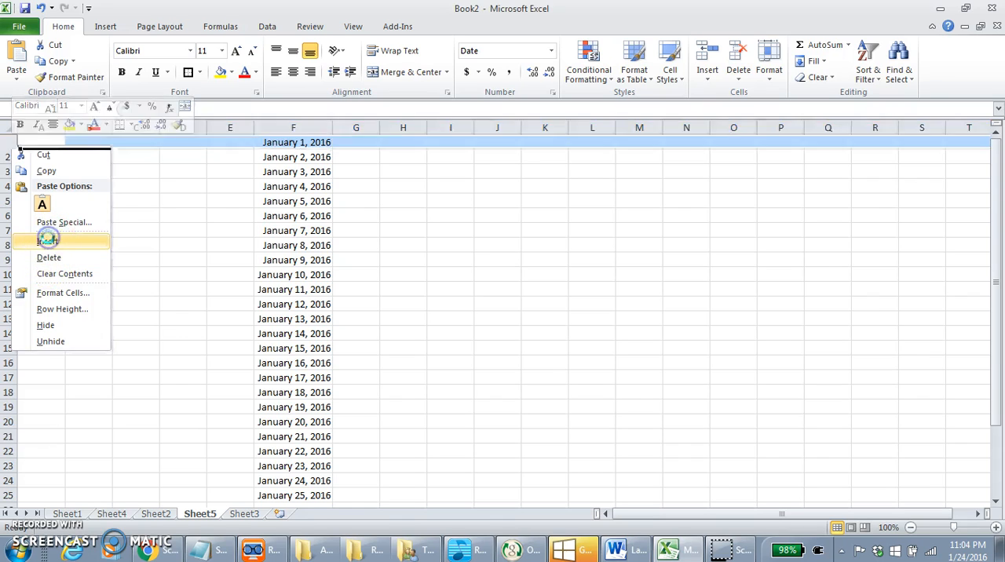
# Step: Enter the headings Religion, Math, Social Studies and Art in G1 through J1 and autofit the Social Studies column
pyautogui.click(361, 140)
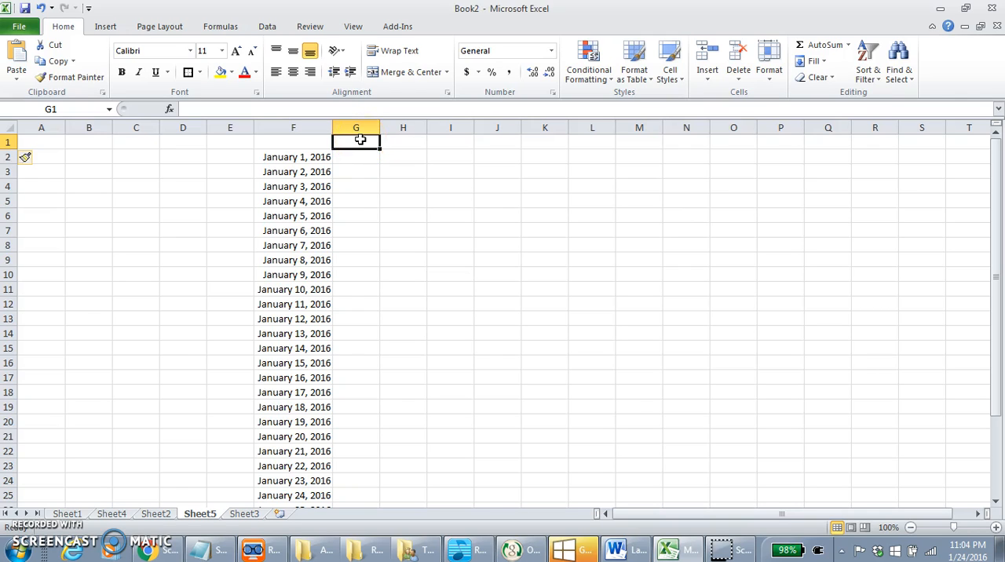
pyautogui.write('Religion')
pyautogui.press('Tab')
pyautogui.write('M')
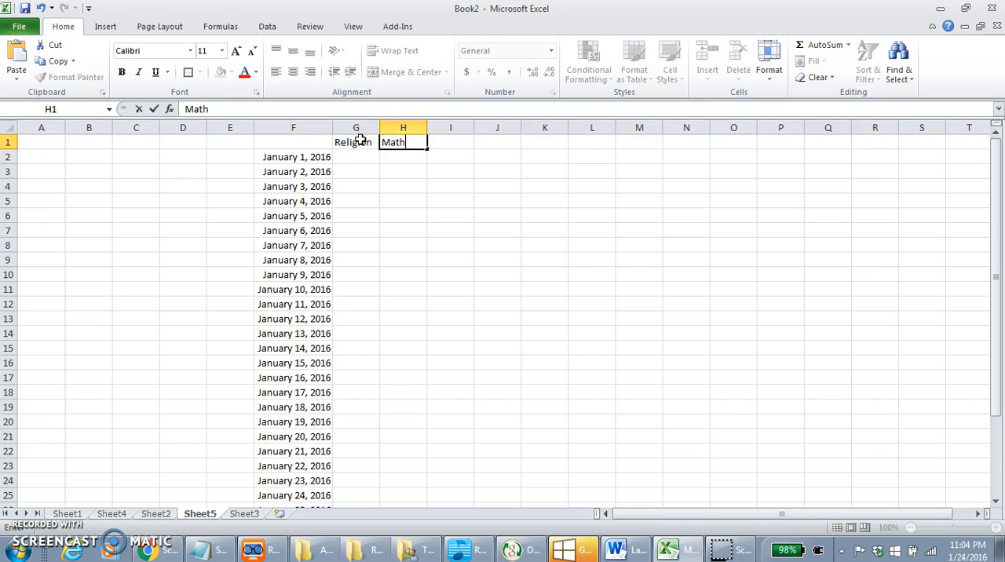
pyautogui.press('Tab')
pyautogui.write('S')
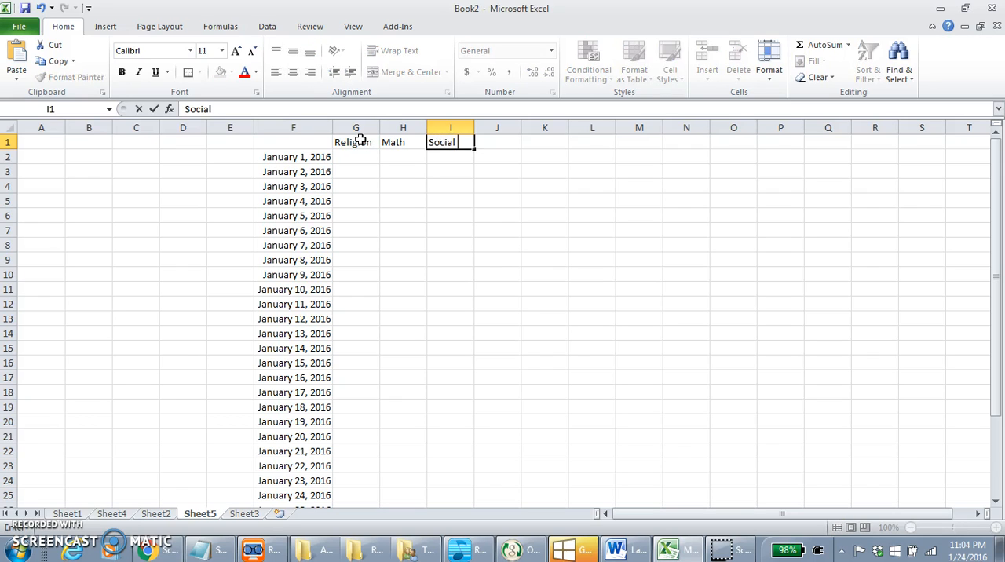
pyautogui.press('Tab')
pyautogui.write('Art')
pyautogui.press('Tab')
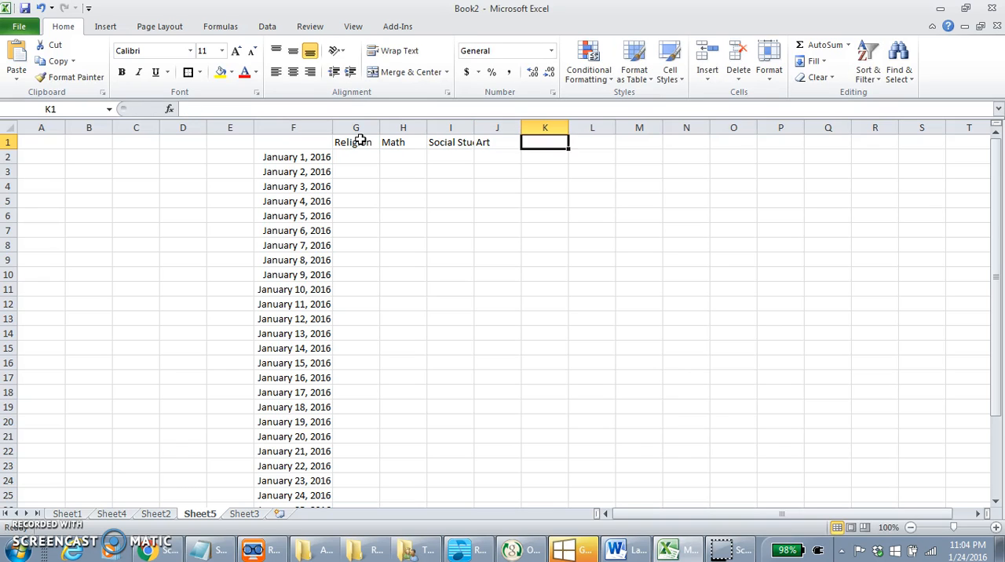
pyautogui.doubleClick(474, 128)
# Step: Make rows 2, 3 and 4 several times taller by resizing them individually
pyautogui.click(459, 187)
pyautogui.moveTo(7, 164); pyautogui.dragTo(8, 274)
pyautogui.moveTo(10, 212); pyautogui.dragTo(11, 249)
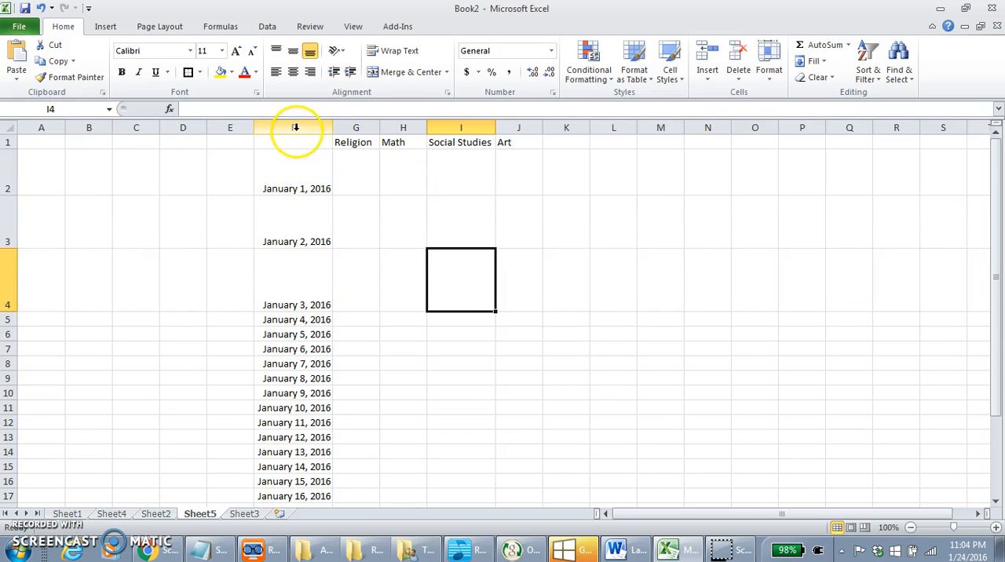
# Step: Give rows 2 through 15 one uniform, taller row height
pyautogui.click(11, 169)
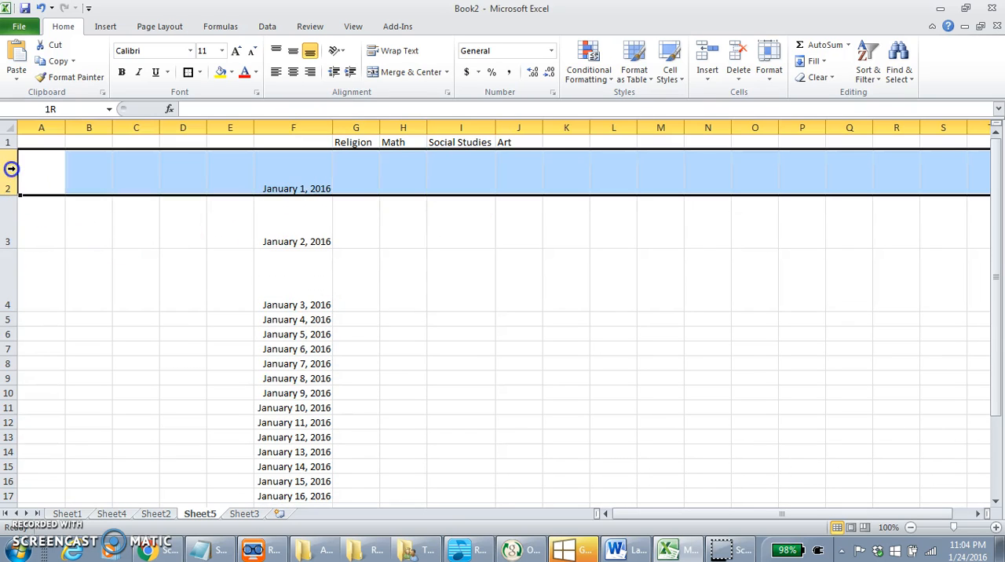
pyautogui.moveTo(11, 174); pyautogui.dragTo(42, 468)
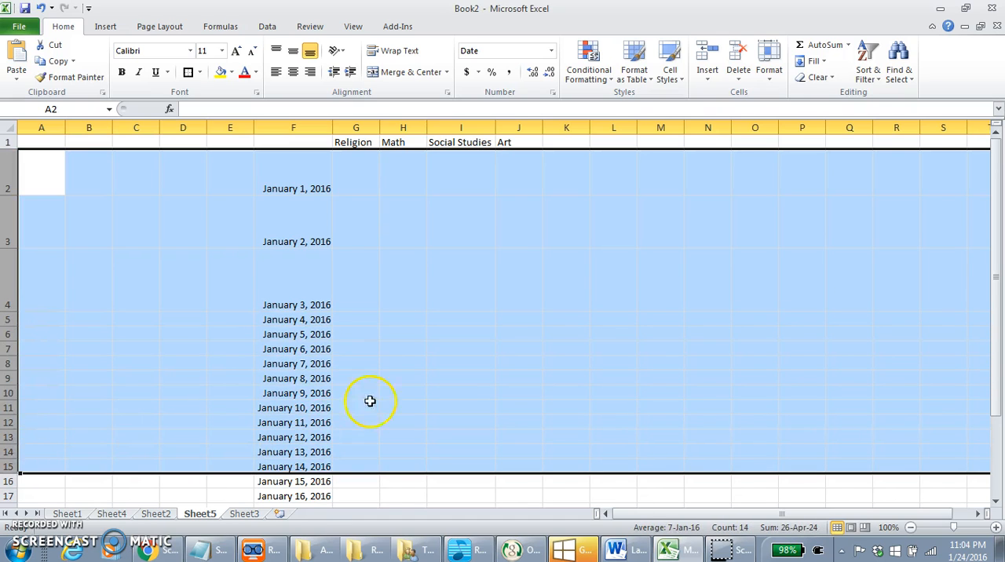
pyautogui.rightClick(319, 380)
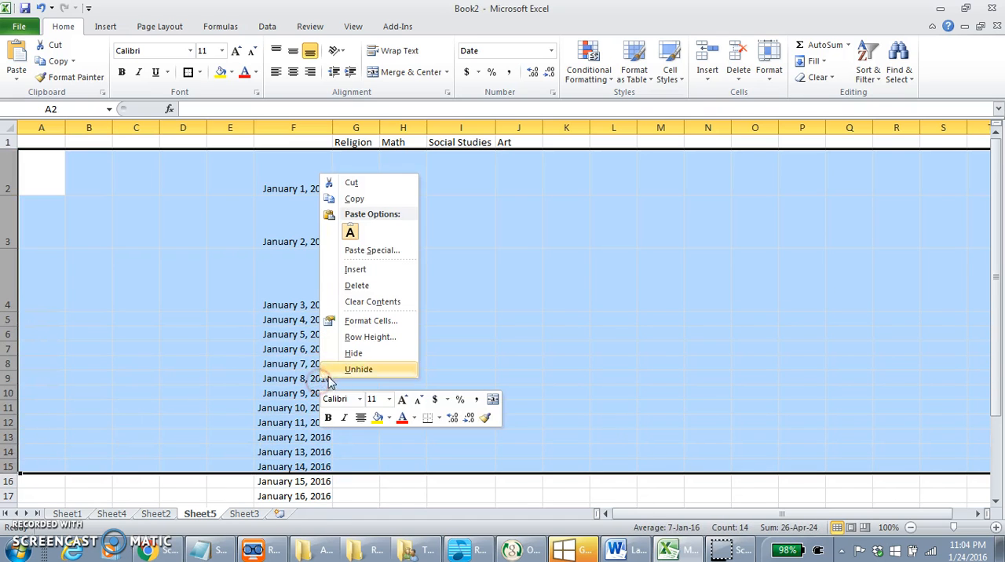
pyautogui.click(366, 338)
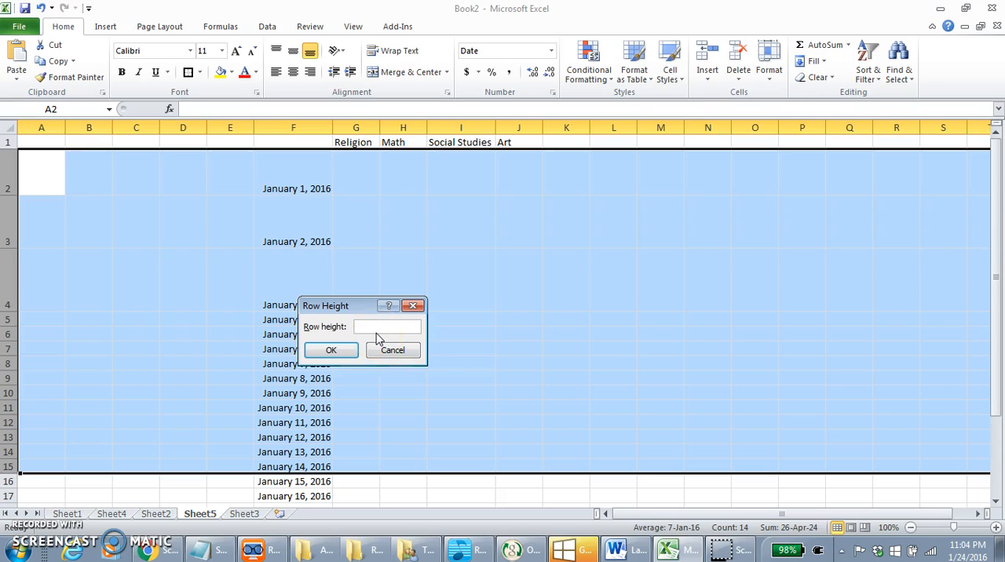
pyautogui.press('Return')
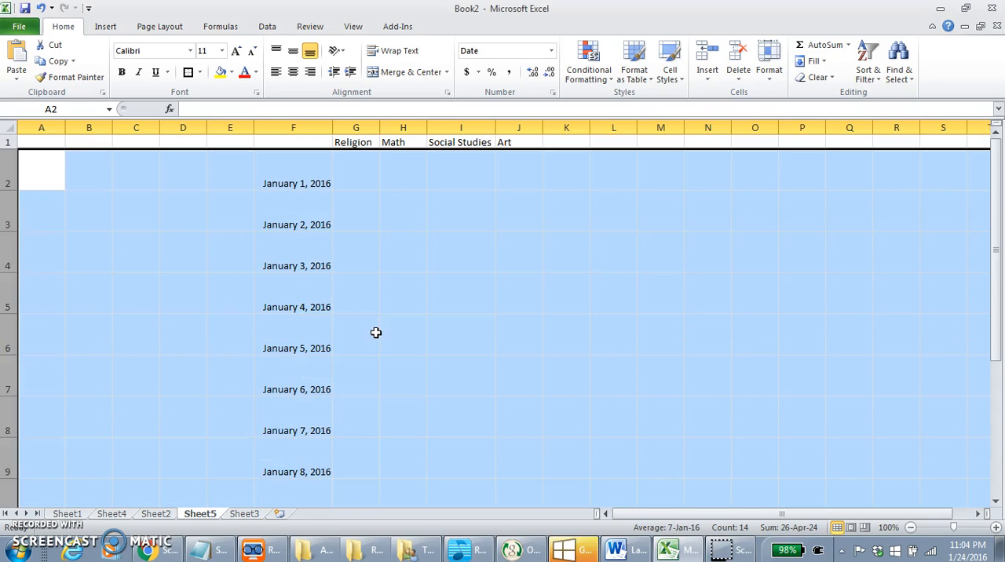
# Step: Widen the Religion column to about three and a half times its width
pyautogui.click(376, 333)
pyautogui.moveTo(379, 128); pyautogui.dragTo(494, 132)
pyautogui.click(425, 183)
# Step: Format the dates in column F with the long weekday date type *Wednesday, March 14, 2001
pyautogui.click(293, 128)
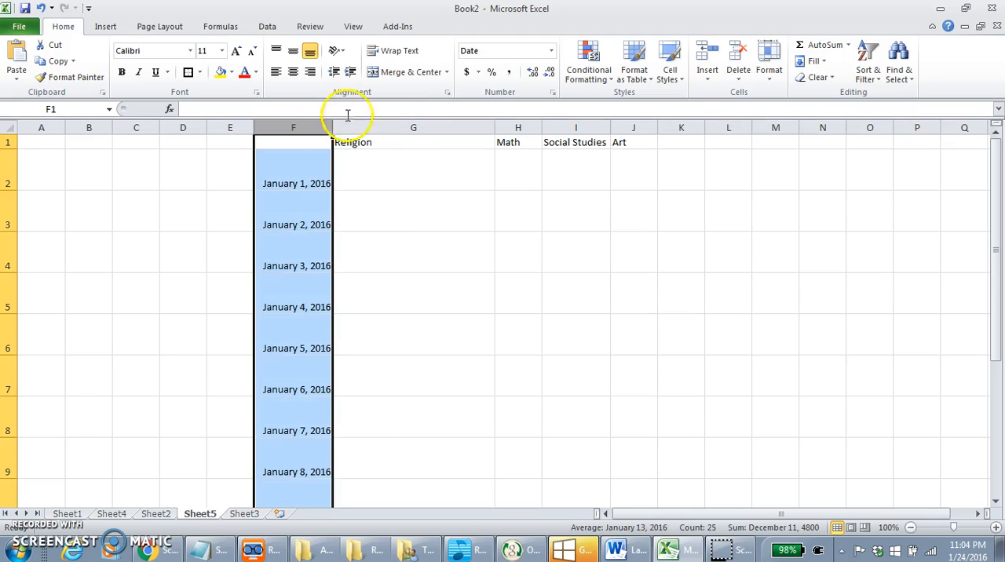
pyautogui.click(554, 93)
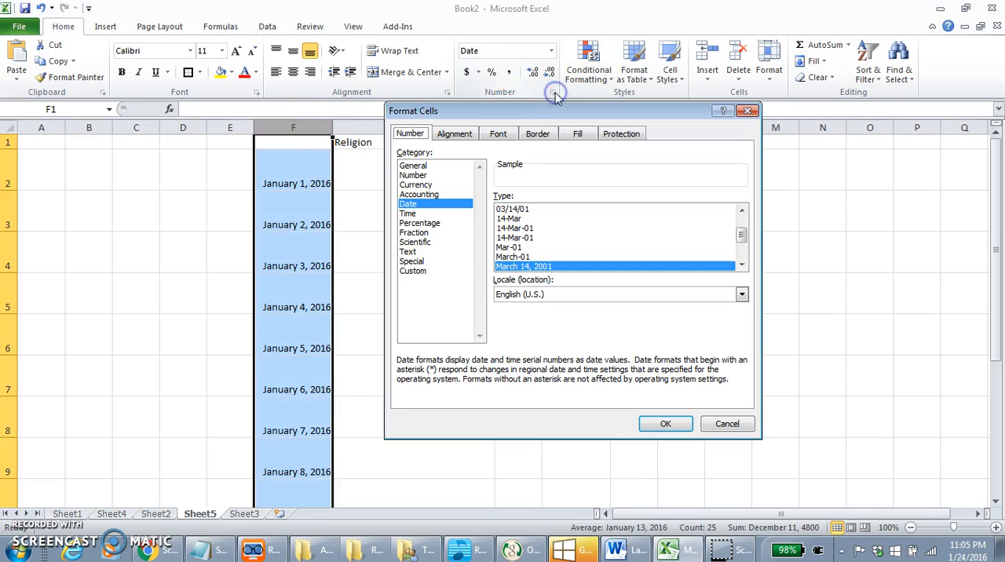
pyautogui.moveTo(745, 231); pyautogui.dragTo(741, 218)
pyautogui.click(603, 211)
pyautogui.click(581, 219)
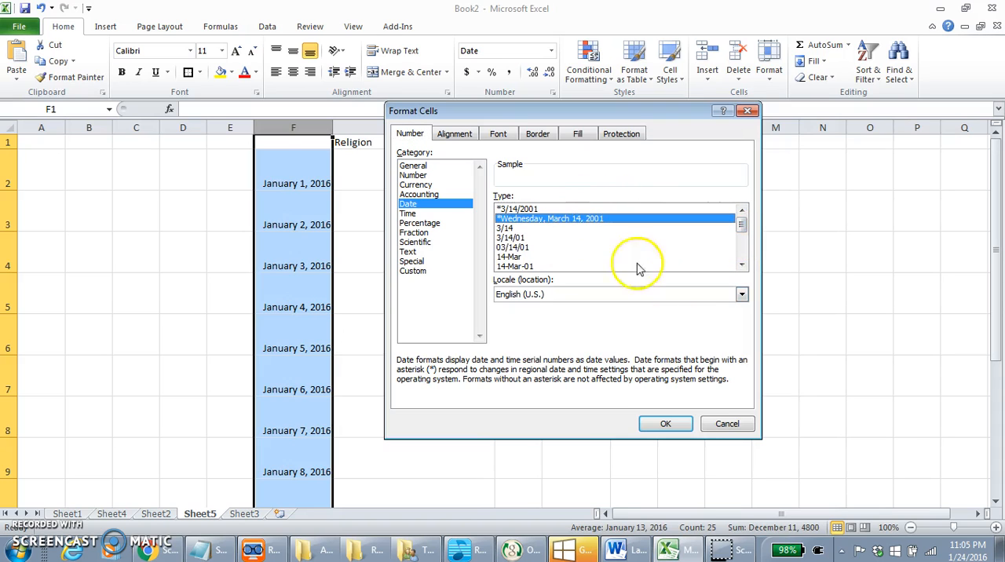
pyautogui.click(666, 423)
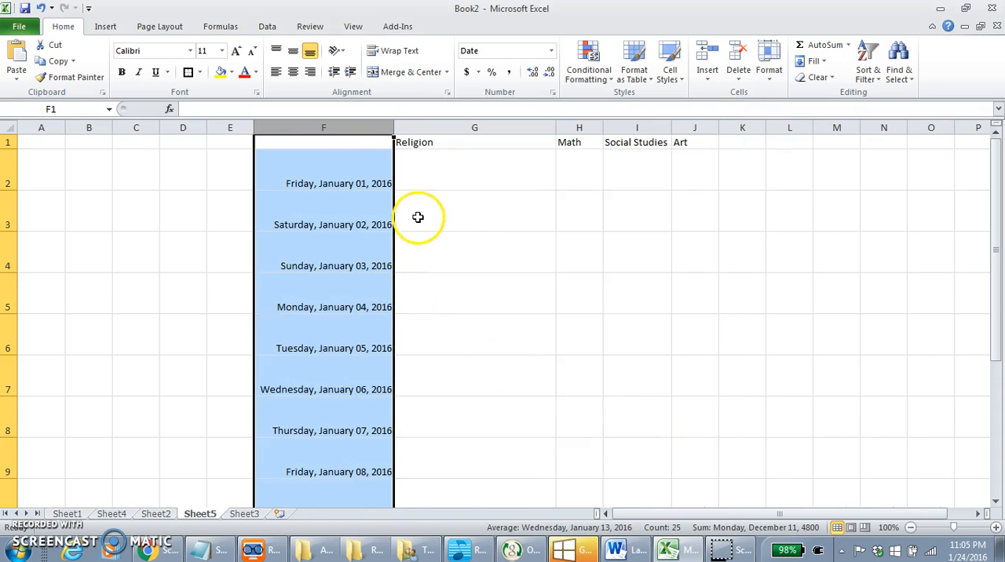
# Step: Delete the weekend rows for January 2–3 and January 9–10, and make the Religion column slightly narrower
pyautogui.moveTo(11, 215); pyautogui.dragTo(12, 242)
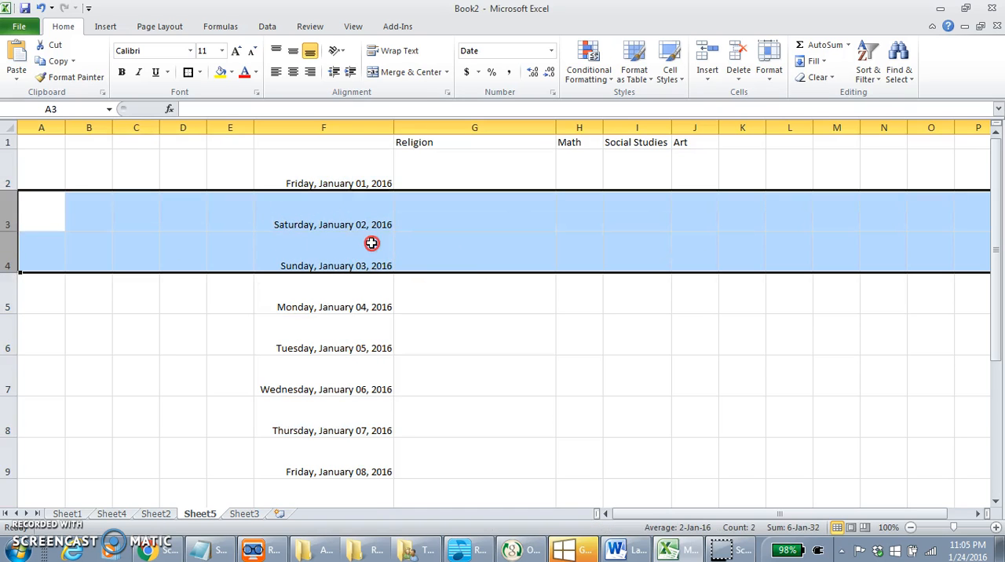
pyautogui.rightClick(371, 243)
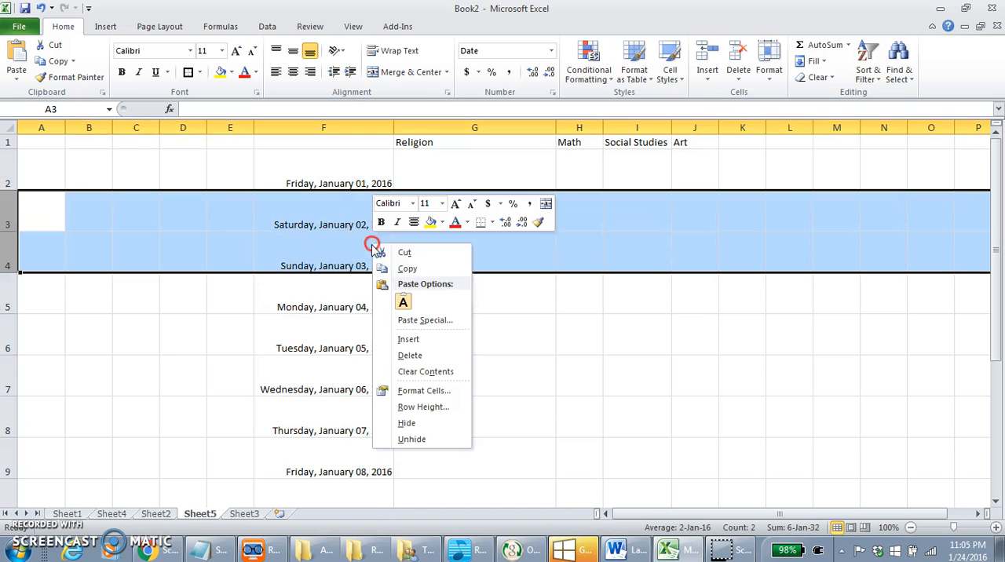
pyautogui.click(406, 356)
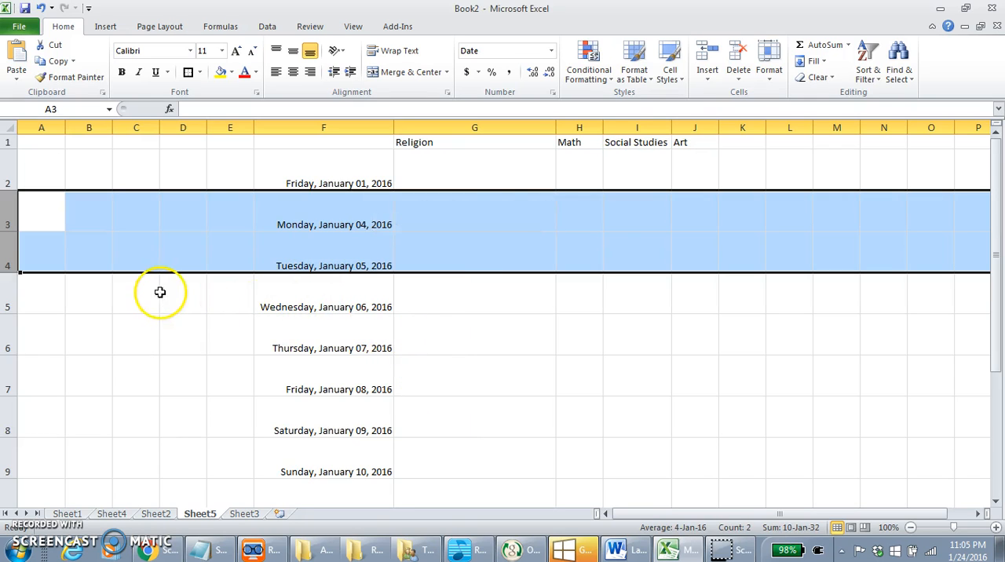
pyautogui.moveTo(9, 430); pyautogui.dragTo(10, 451)
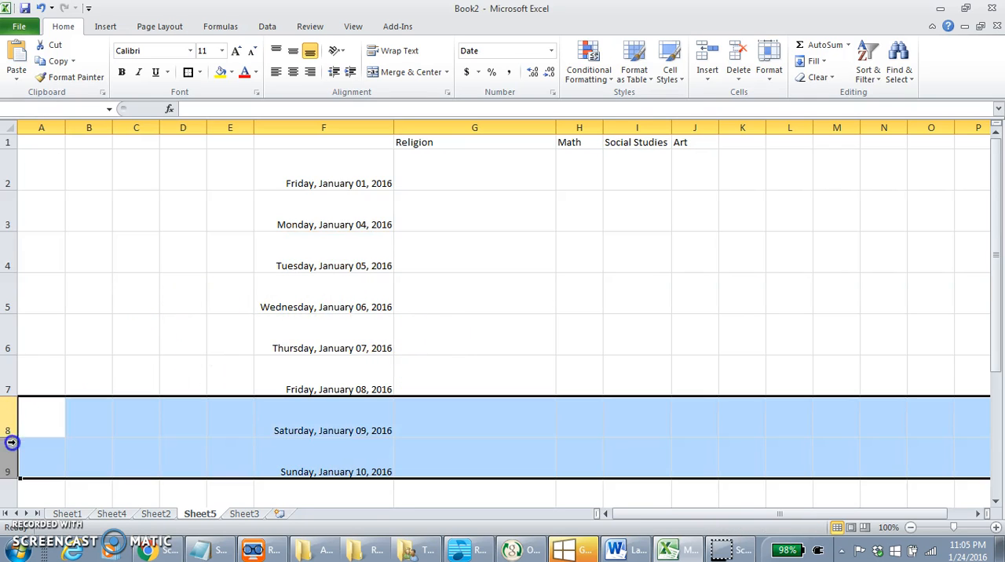
pyautogui.rightClick(286, 425)
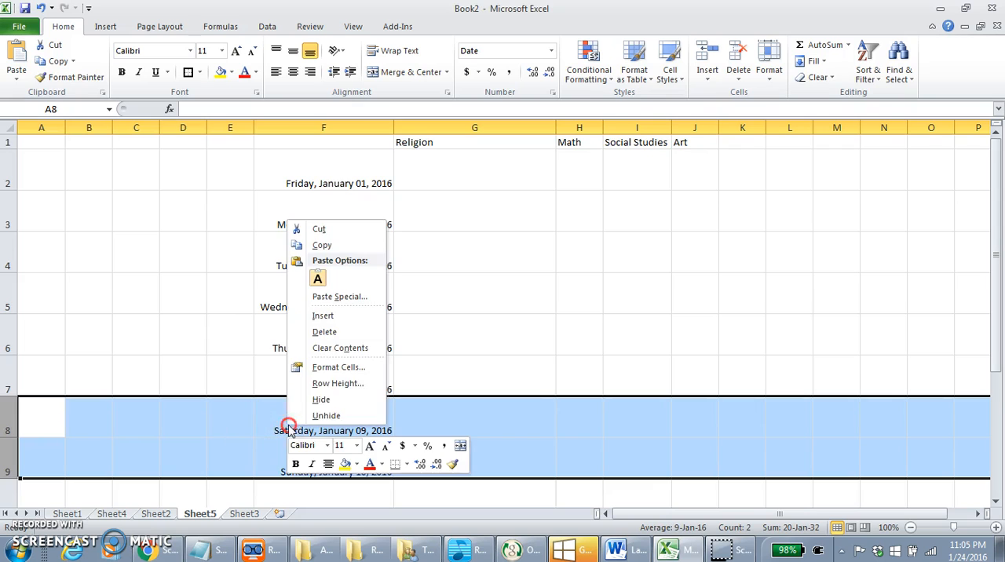
pyautogui.click(308, 333)
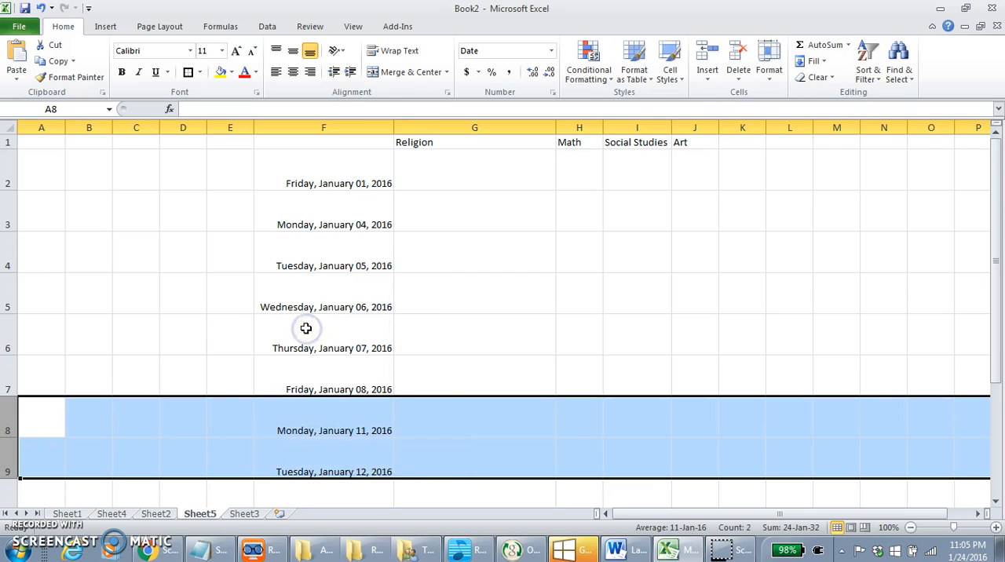
pyautogui.click(447, 389)
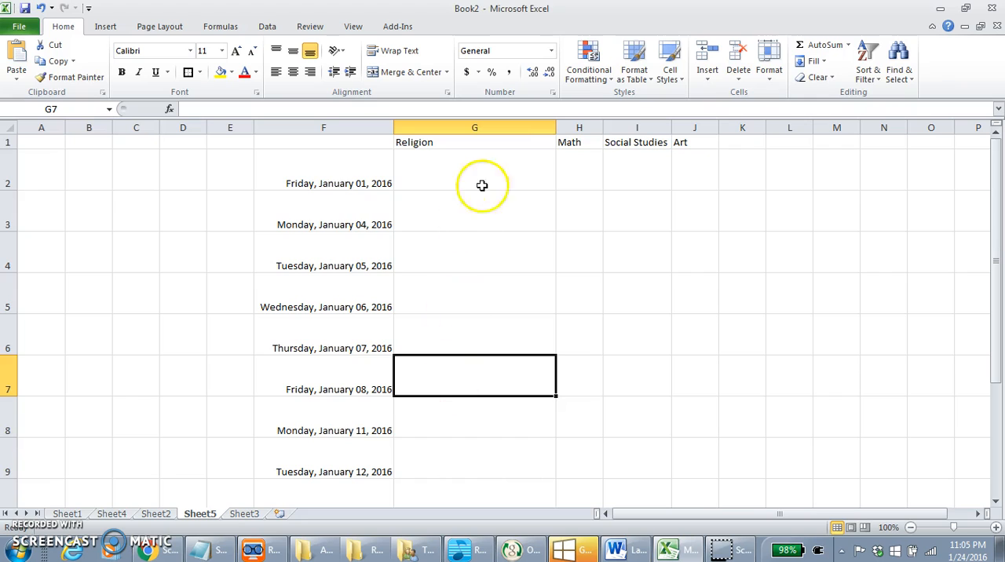
pyautogui.moveTo(556, 128); pyautogui.dragTo(544, 127)
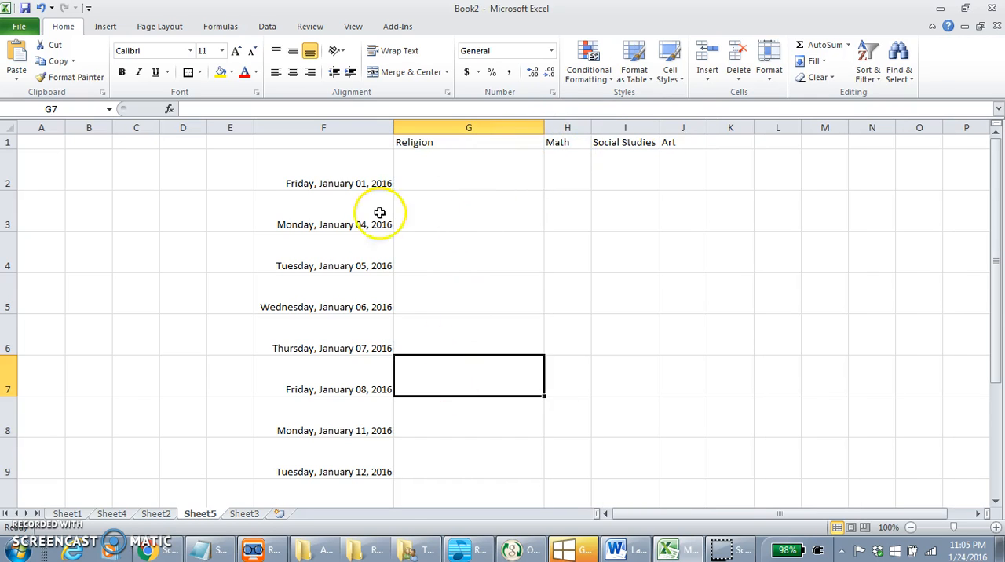
# Step: Try All Borders on the schedule range F1:J10 and undo it
pyautogui.click(372, 159)
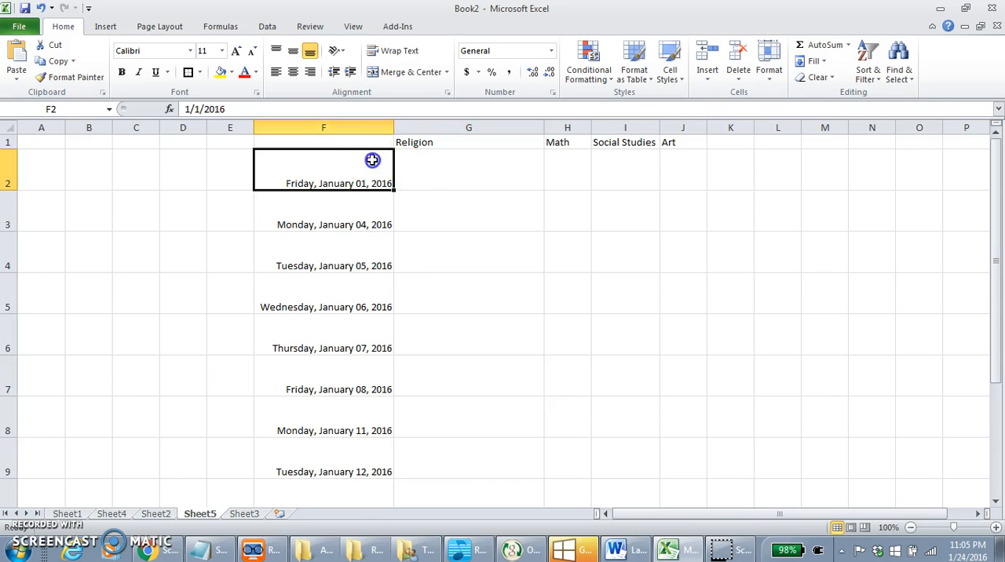
pyautogui.moveTo(358, 142); pyautogui.dragTo(666, 488)
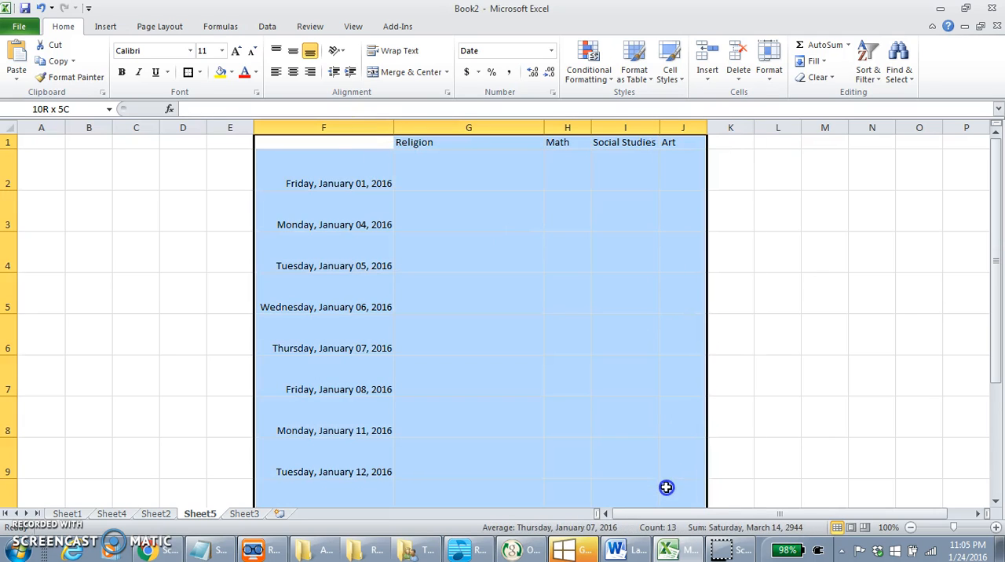
pyautogui.click(201, 74)
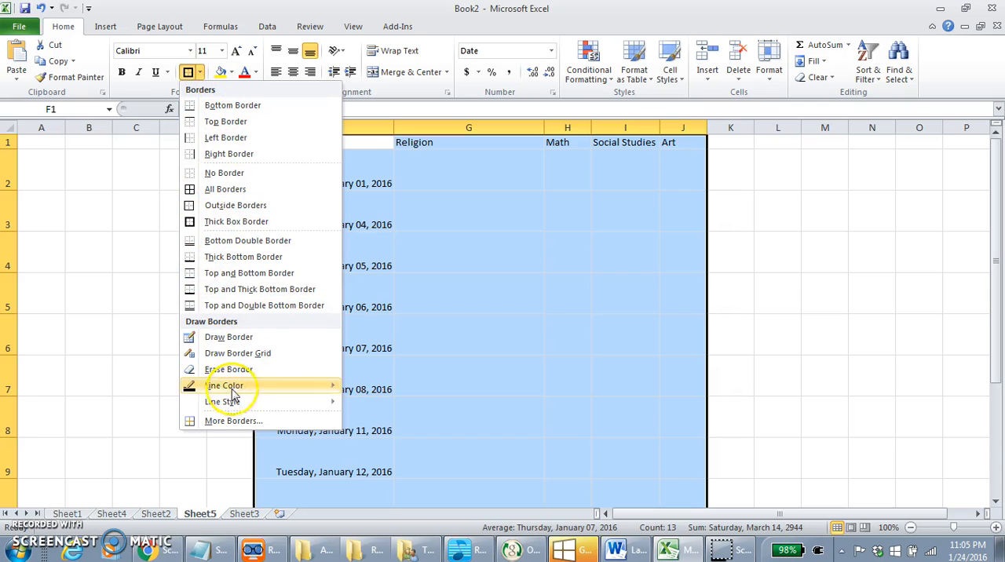
pyautogui.click(212, 190)
pyautogui.click(552, 240)
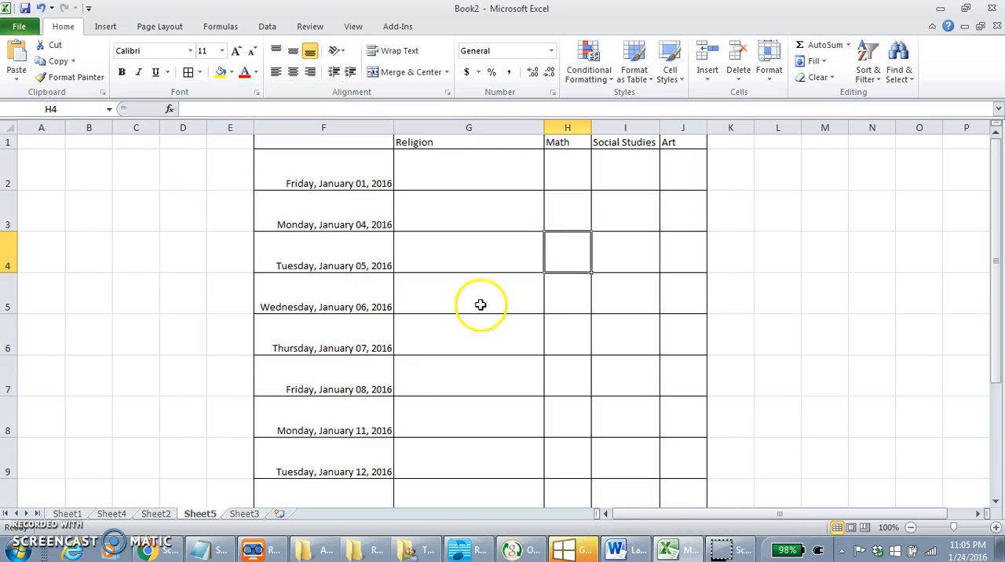
pyautogui.click(200, 72)
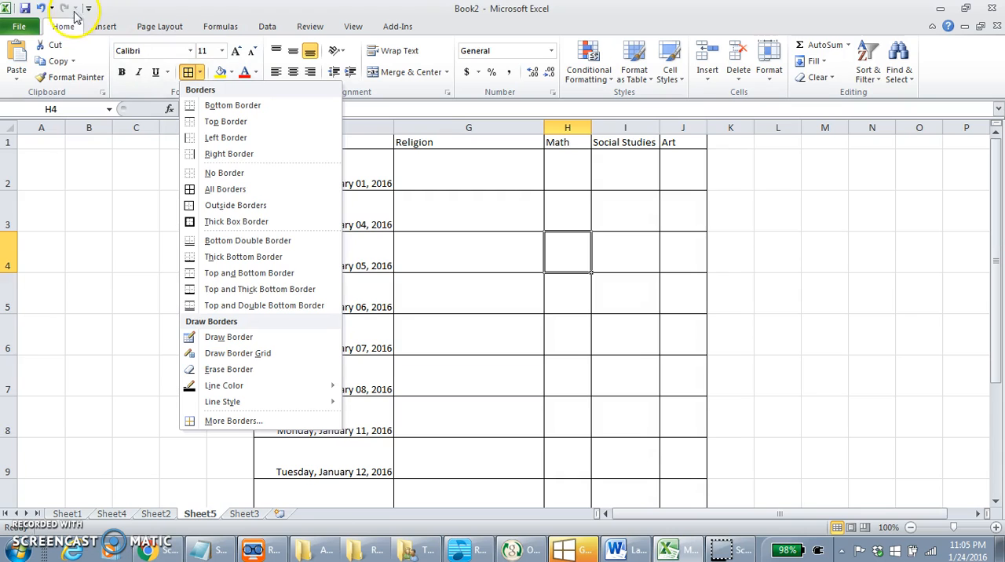
pyautogui.click(41, 9)
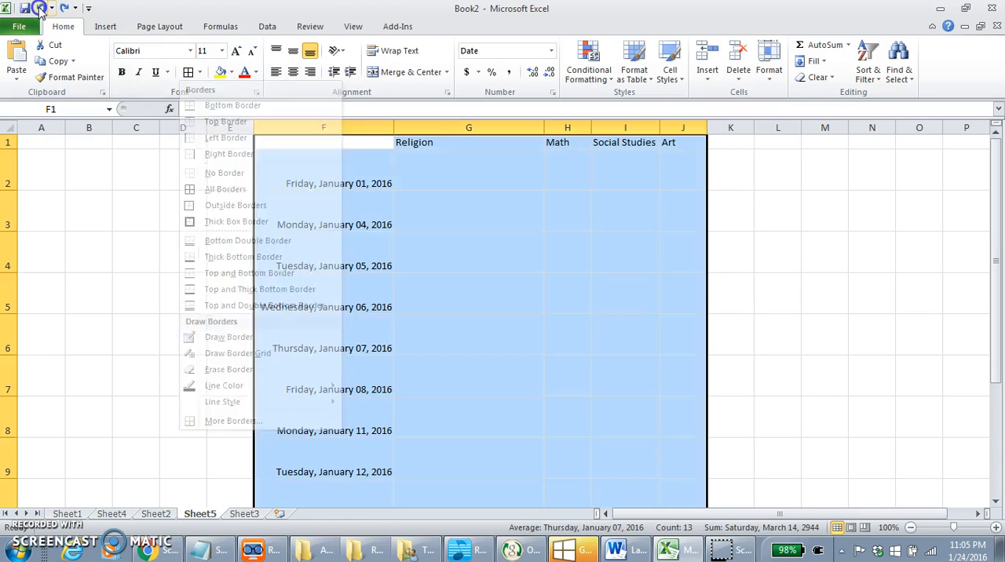
# Step: Apply Outside Borders to the schedule range F1:J10
pyautogui.click(201, 72)
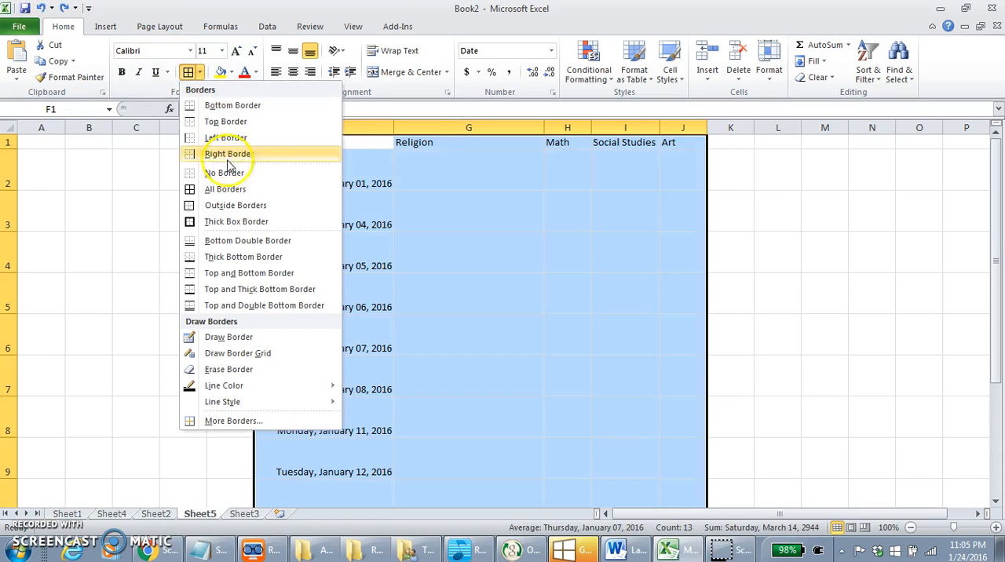
pyautogui.click(234, 206)
pyautogui.click(561, 281)
pyautogui.click(770, 297)
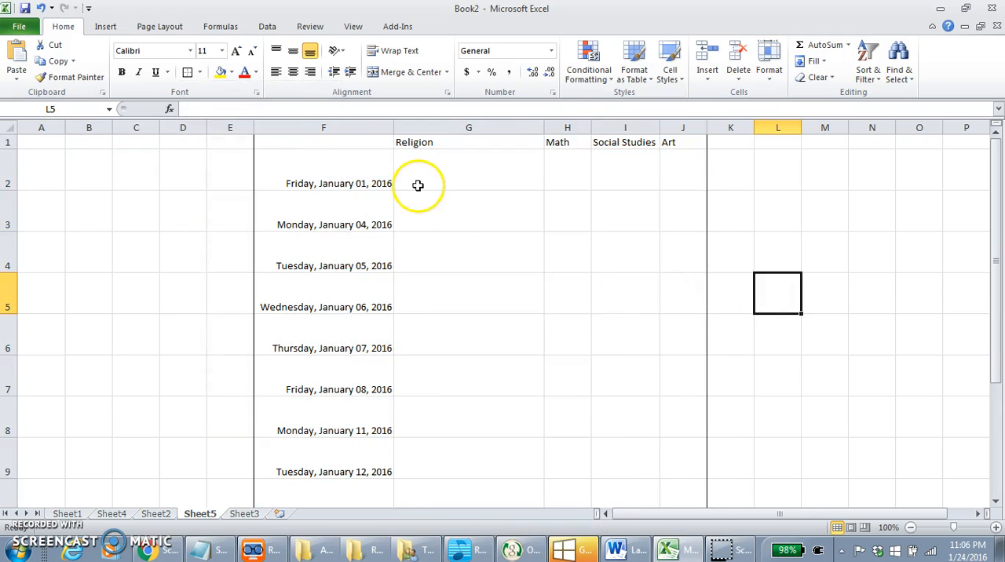
# Step: Set the border line color to red and draw over parts of the schedule's outer side borders at row 3 and rows 2 to 5
pyautogui.moveTo(298, 143); pyautogui.dragTo(677, 486)
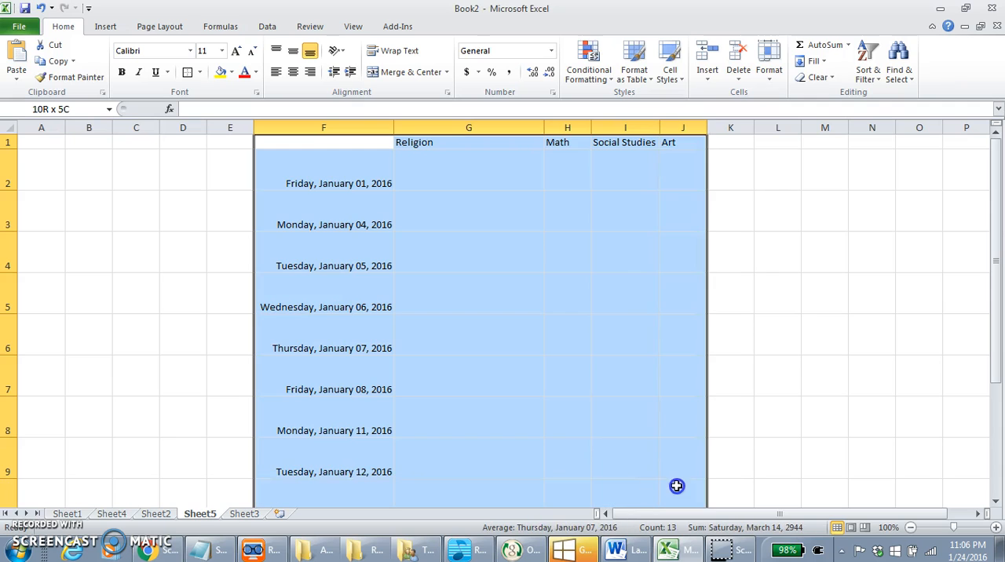
pyautogui.click(202, 71)
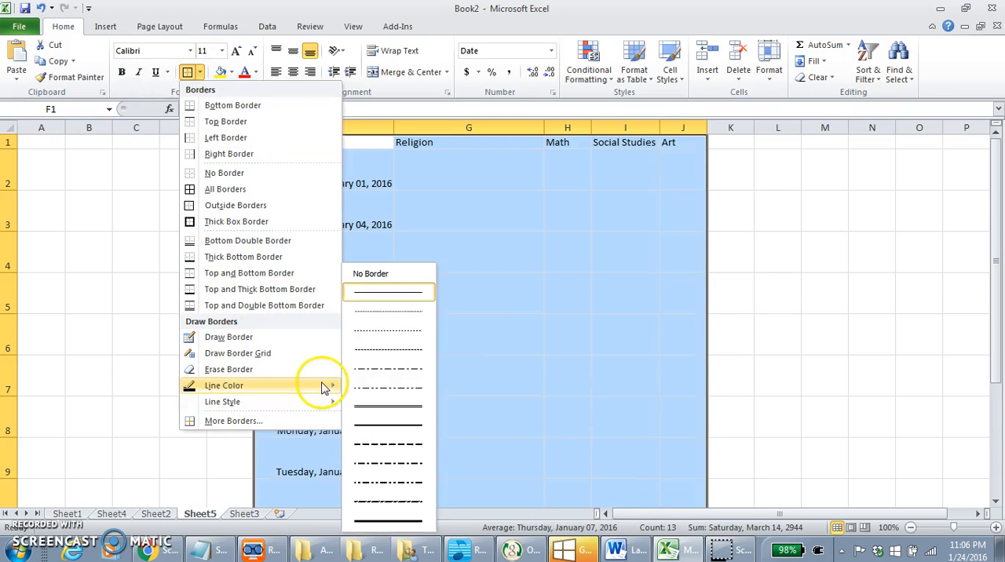
pyautogui.moveTo(324, 391)
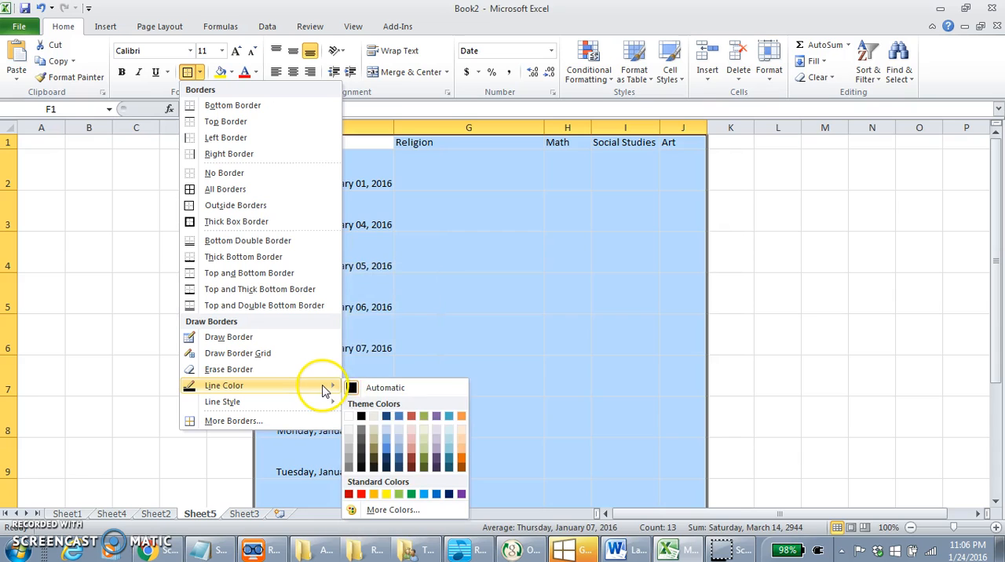
pyautogui.click(360, 494)
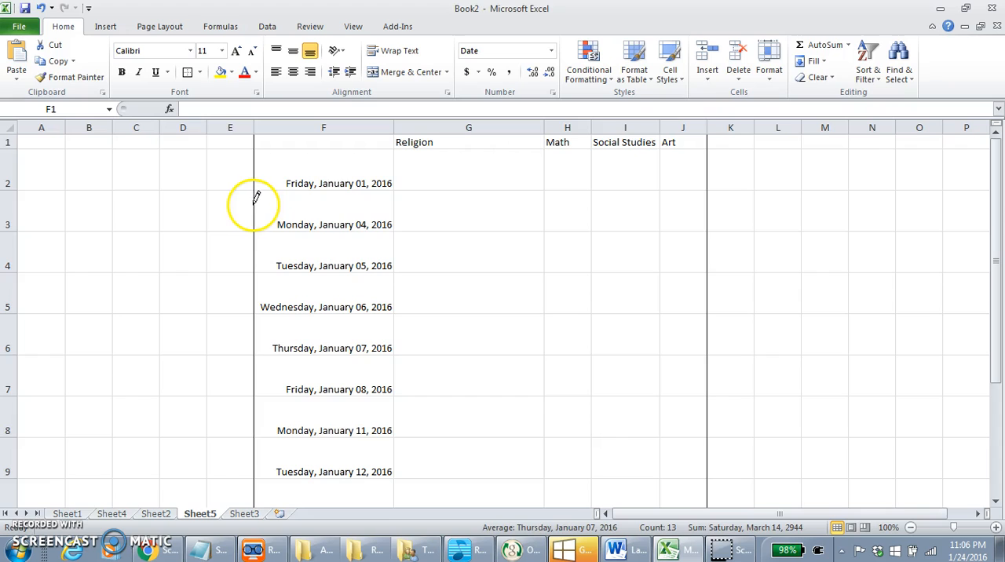
pyautogui.click(707, 206)
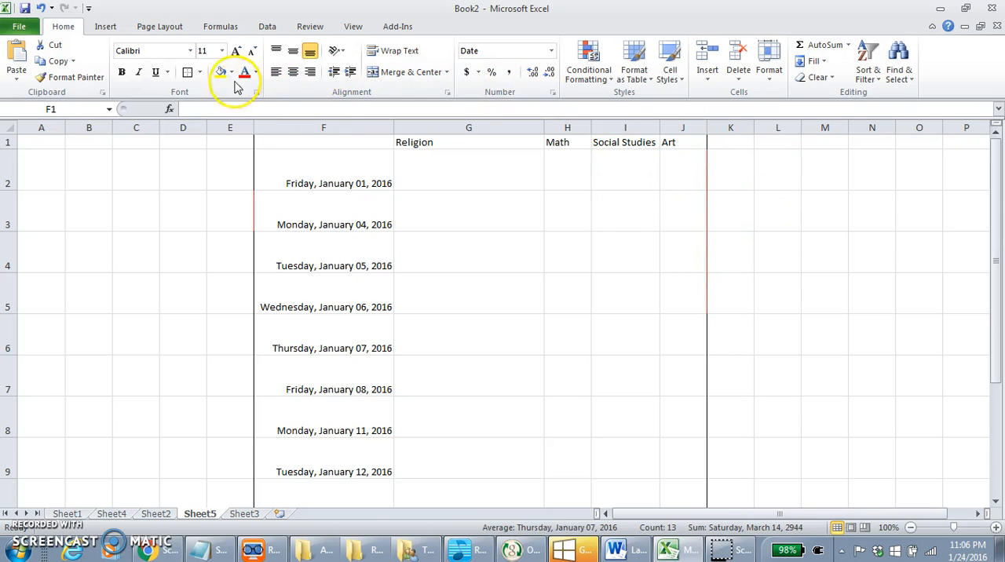
# Step: In the detailed border settings for F1:J10, set a purple slanted dash-dot line on all four outer edges
pyautogui.click(201, 72)
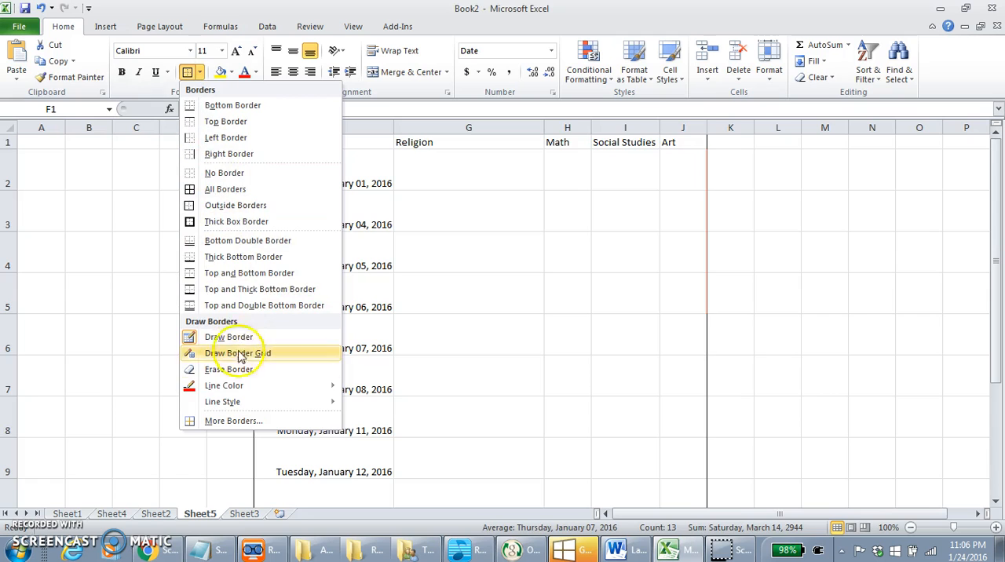
pyautogui.moveTo(249, 404)
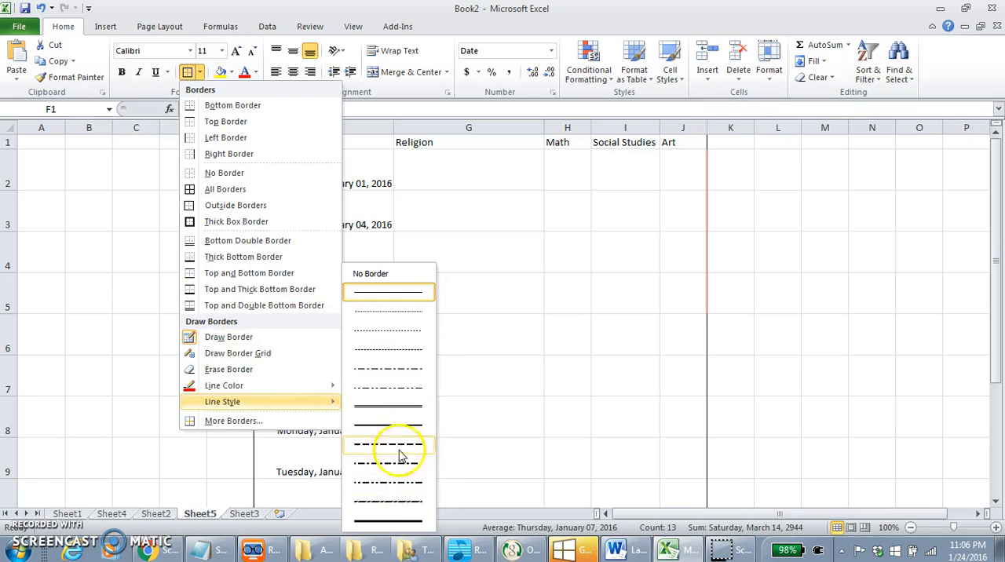
pyautogui.click(235, 423)
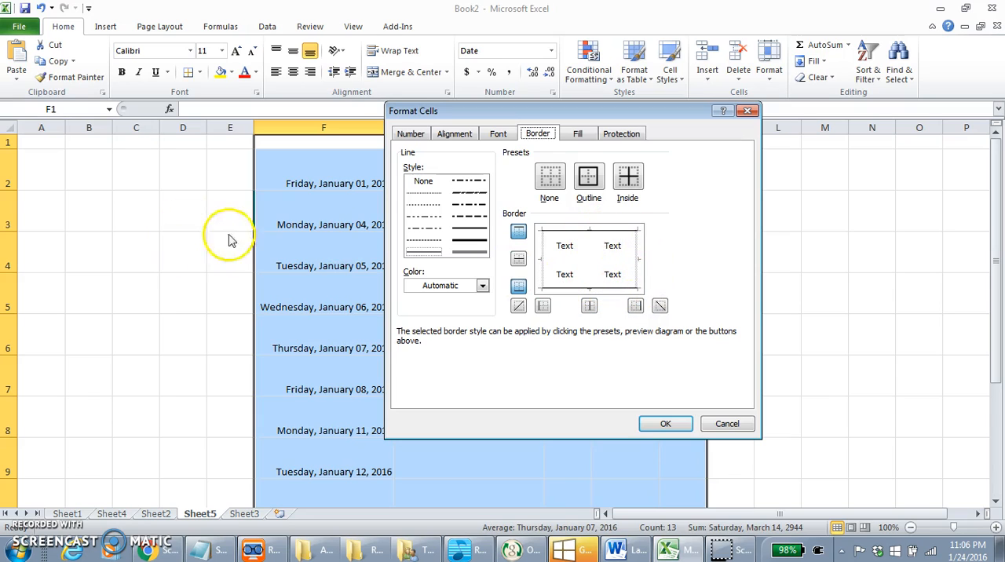
pyautogui.click(468, 194)
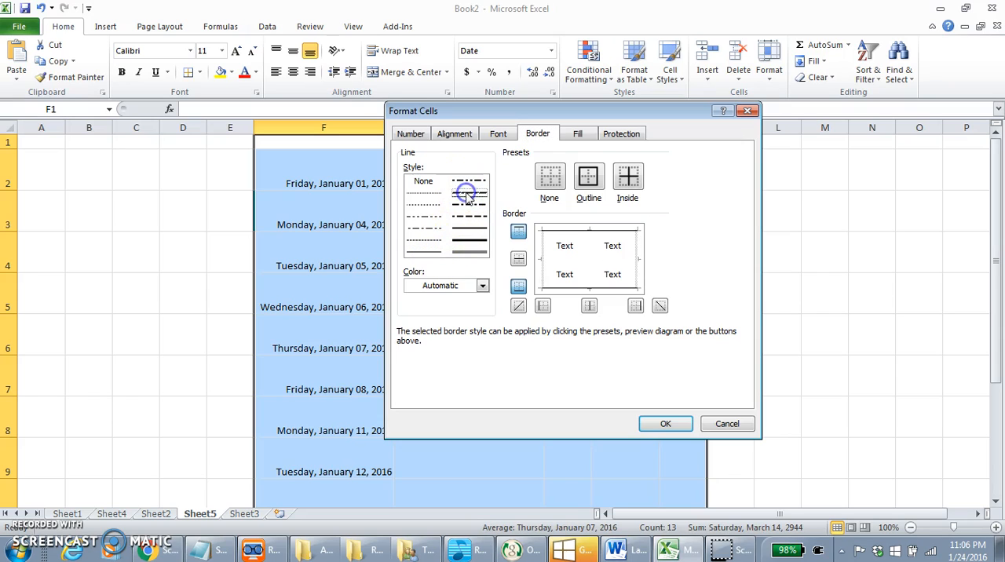
pyautogui.click(481, 287)
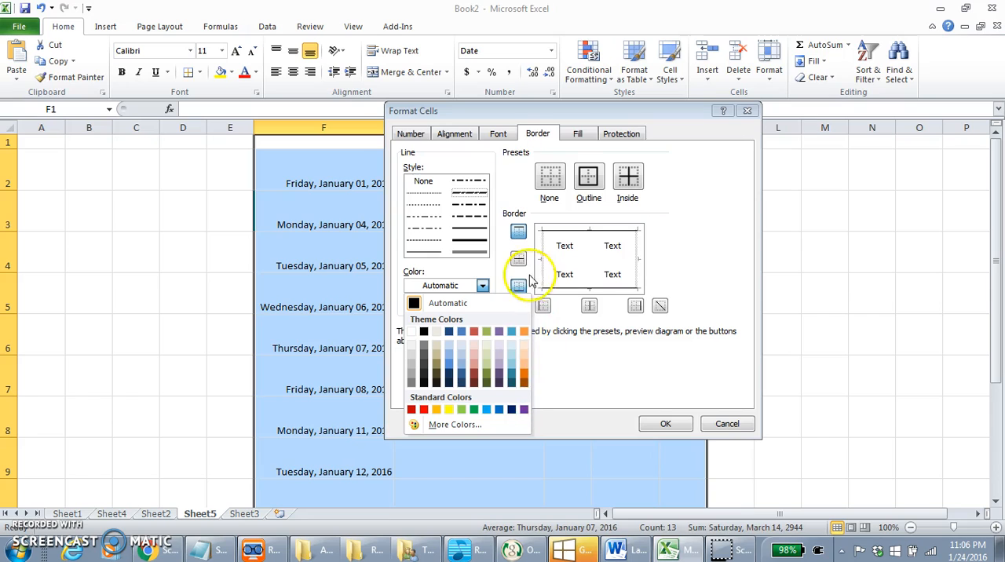
pyautogui.click(524, 409)
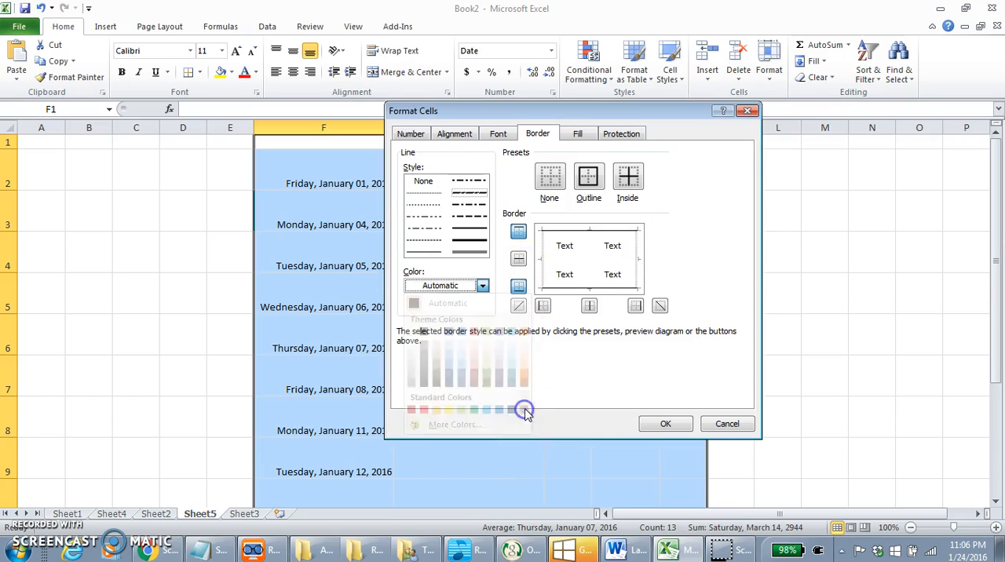
pyautogui.click(541, 256)
pyautogui.click(589, 230)
pyautogui.click(635, 259)
pyautogui.click(626, 293)
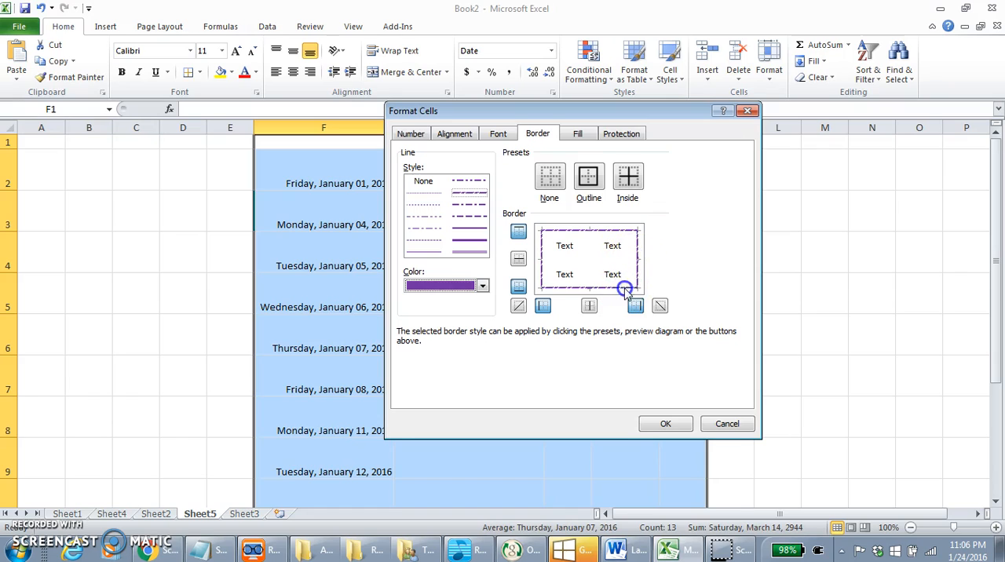
# Step: Add purple double lines to the inside horizontal and vertical borders of the schedule and apply the border settings
pyautogui.click(476, 253)
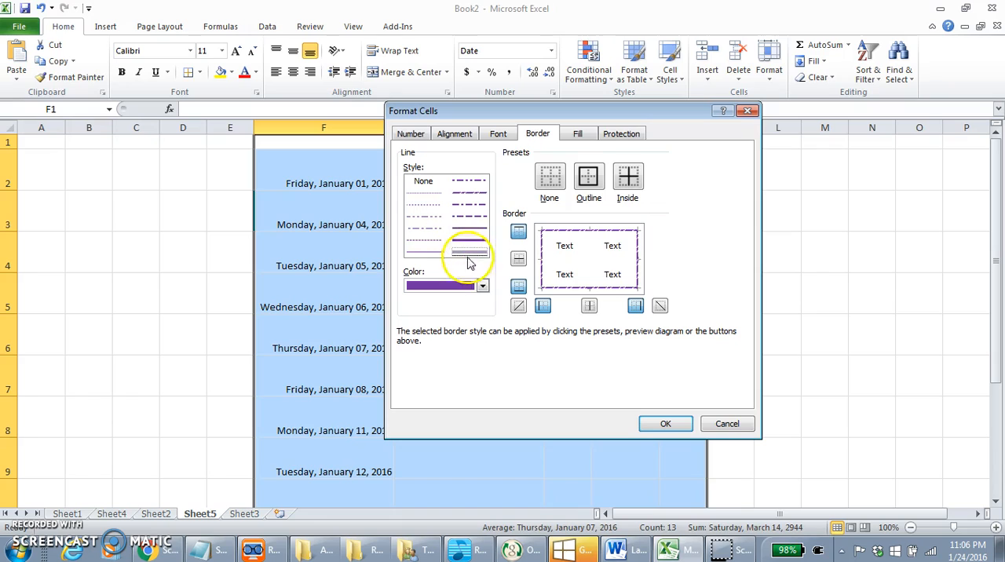
pyautogui.click(592, 257)
pyautogui.click(571, 260)
pyautogui.click(671, 424)
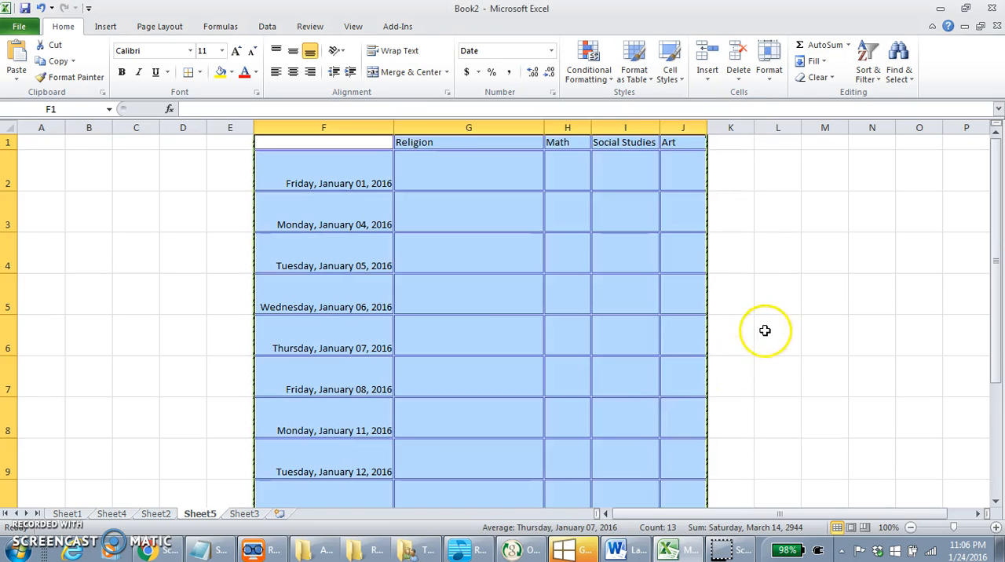
pyautogui.click(761, 330)
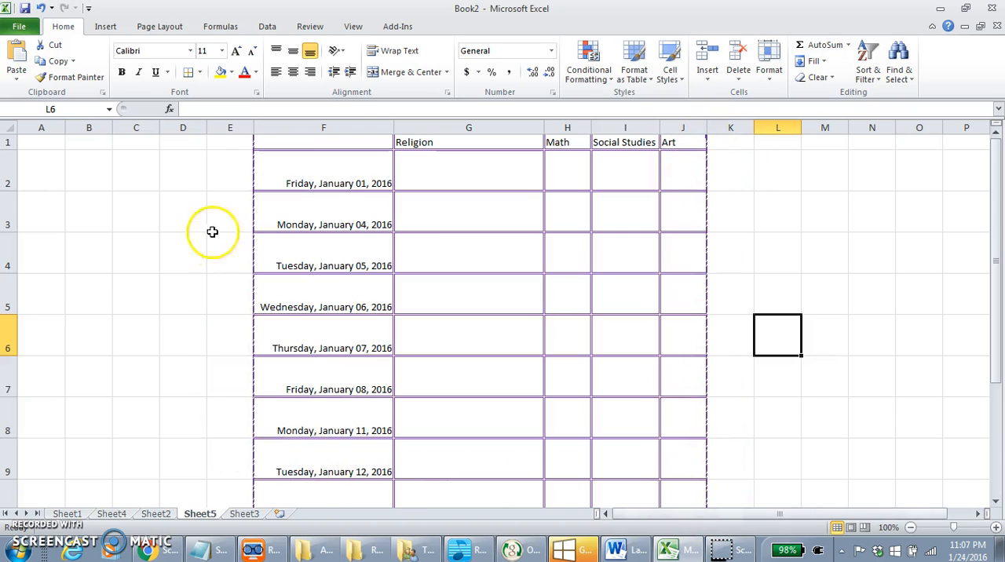
# Step: Review the line style, color and diagonal border options in the detailed border settings with cell L6 selected
pyautogui.click(200, 72)
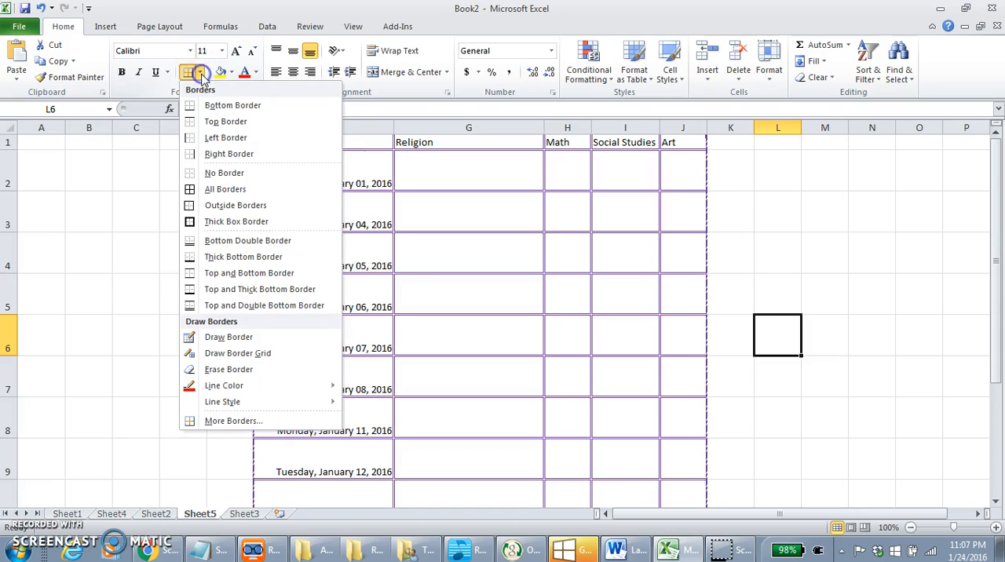
pyautogui.click(232, 421)
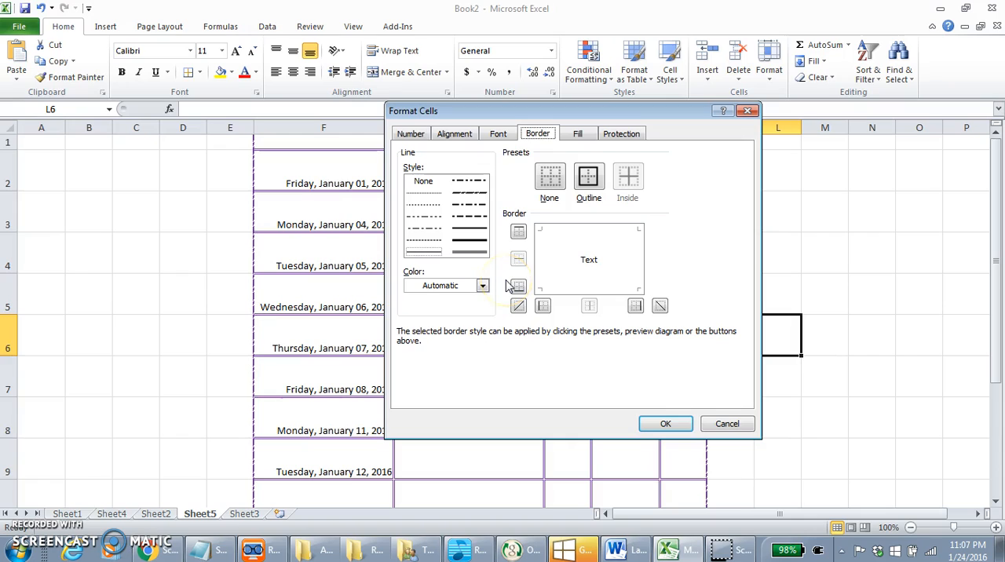
pyautogui.click(486, 254)
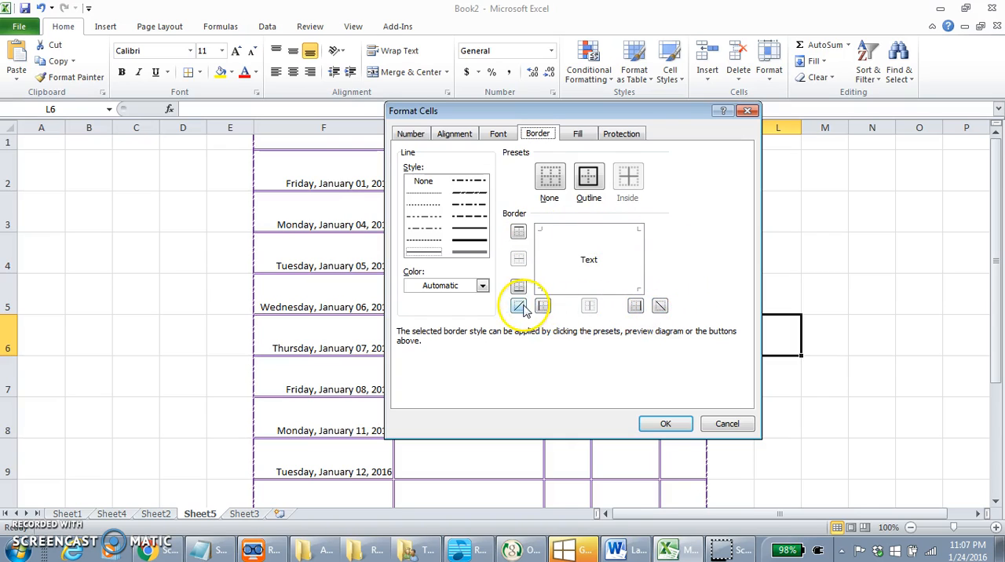
pyautogui.click(682, 426)
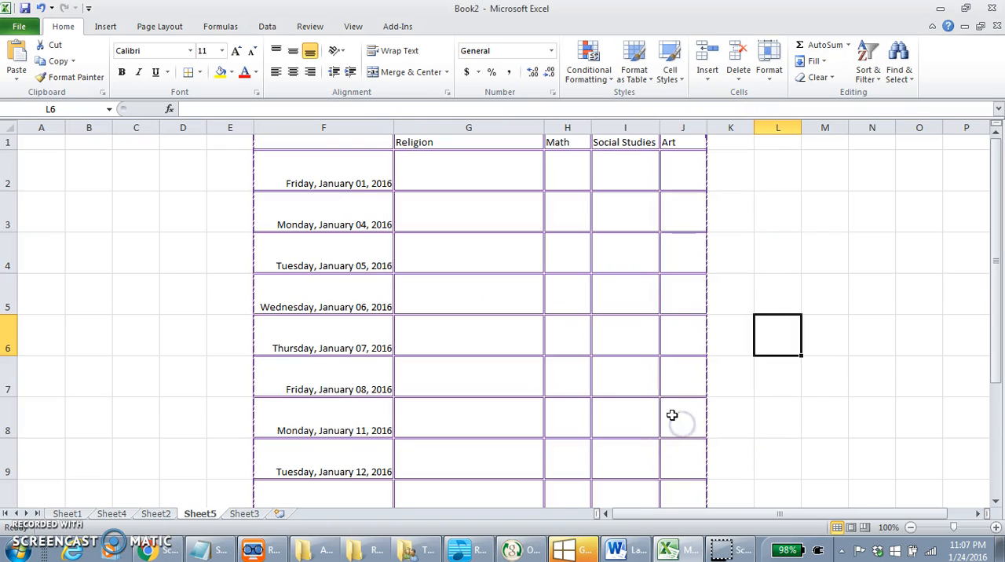